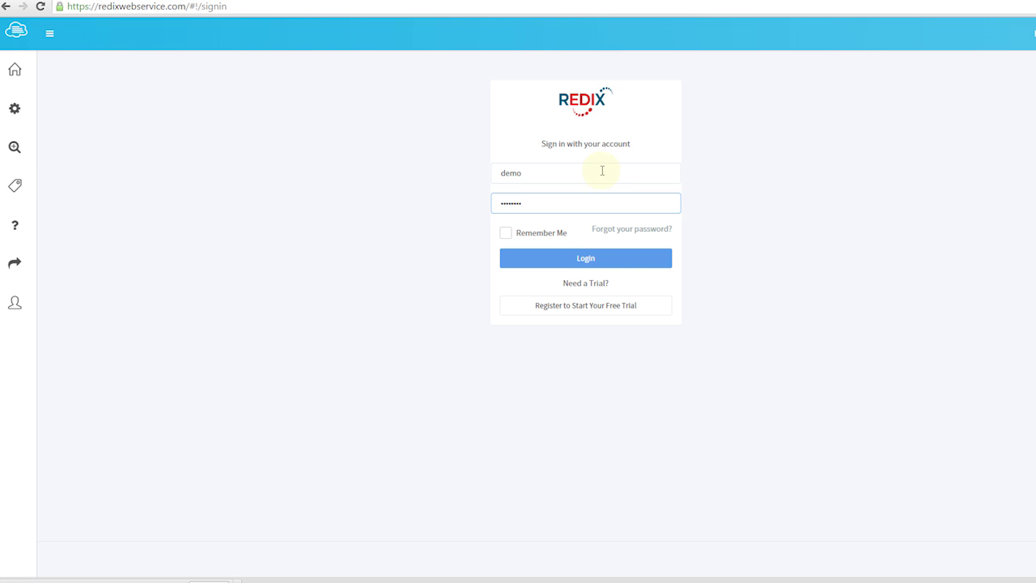
Sign in to the demo account and review the dashboard's summary totals, error list and user activities
click(582, 259)
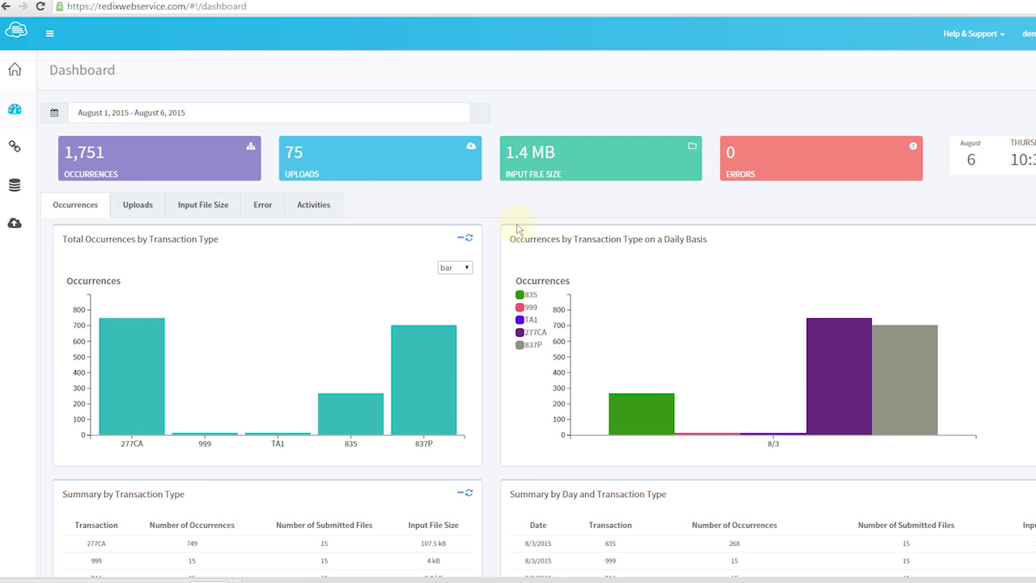
drag(65, 152, 110, 154)
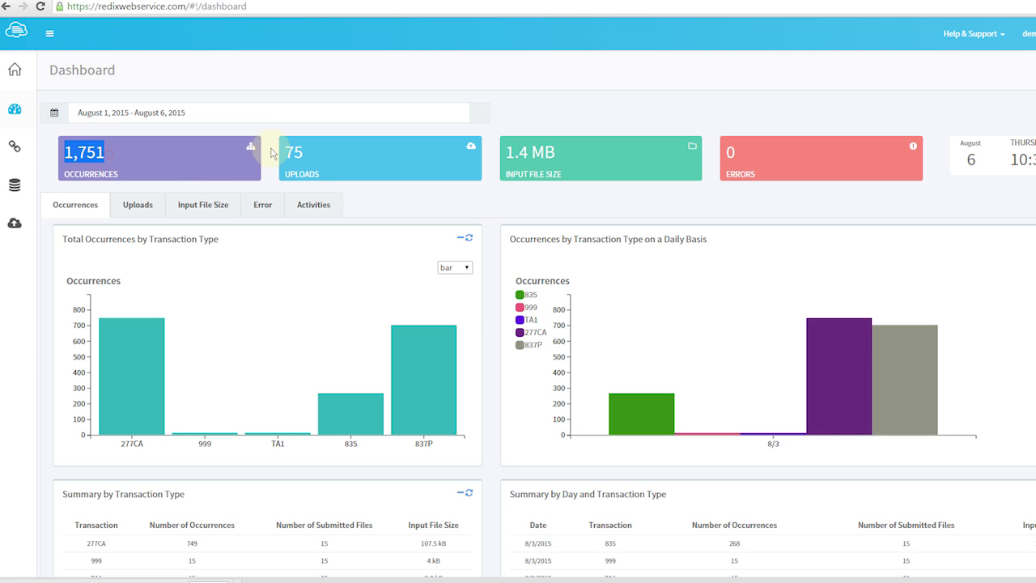
drag(286, 153, 313, 152)
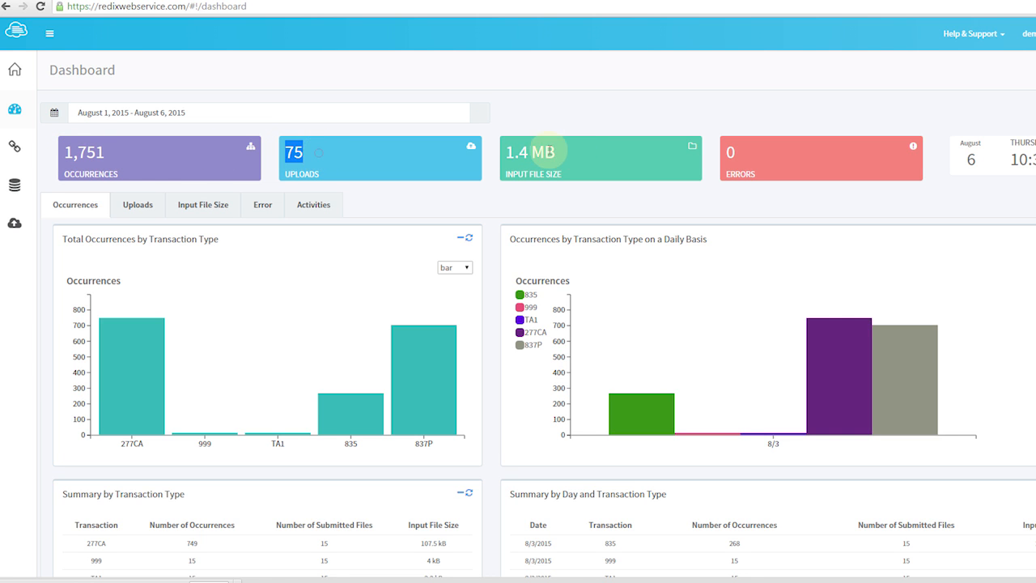
drag(501, 152, 560, 153)
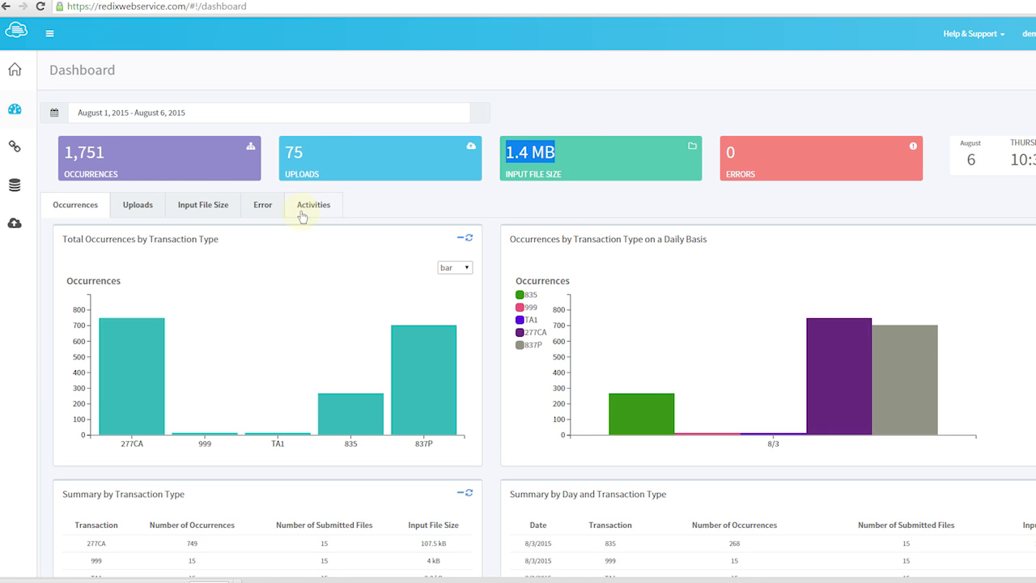
click(262, 212)
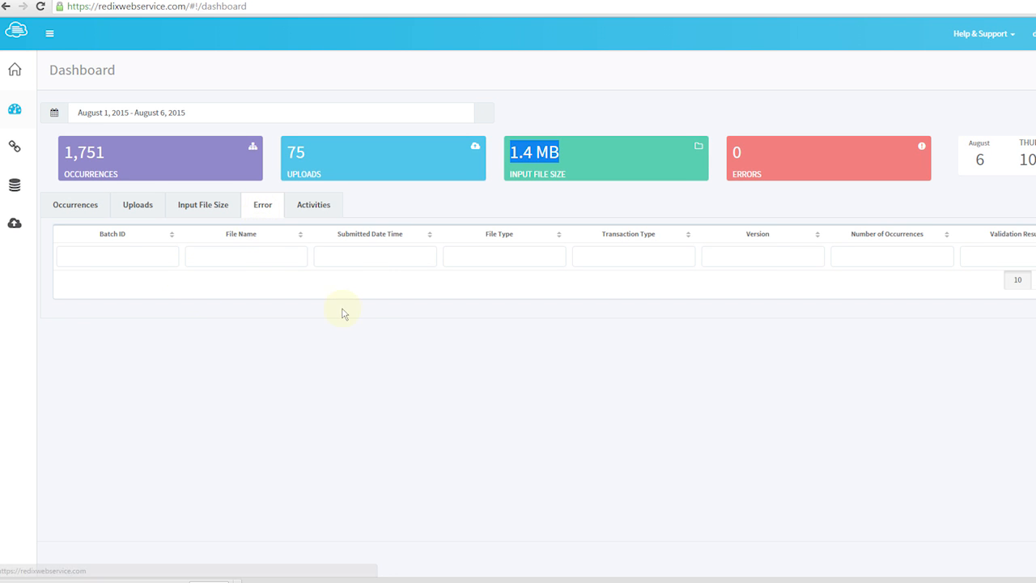
click(321, 215)
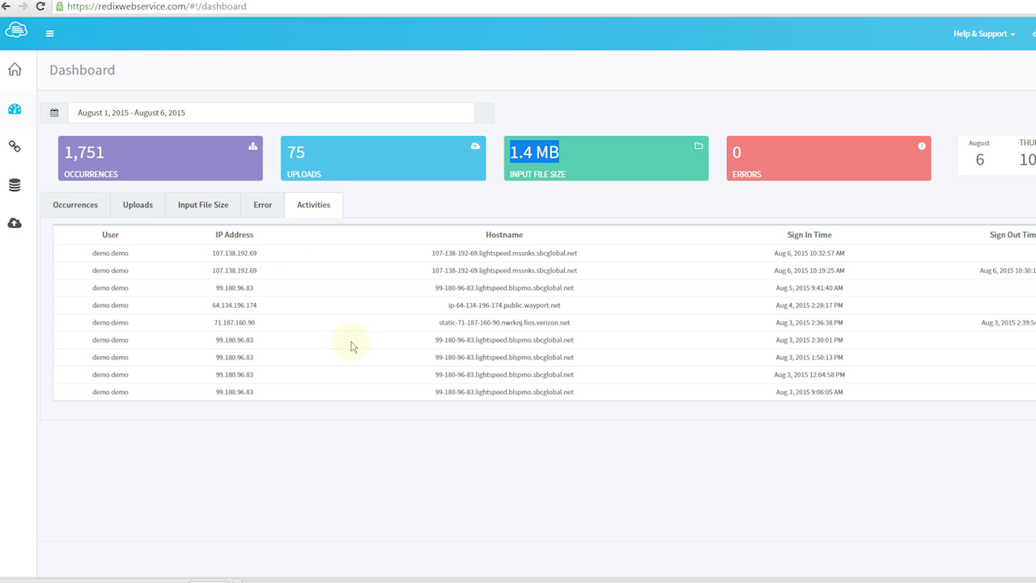
Filter the dashboard's date range by Today, and change it to Past 30 Days
click(335, 109)
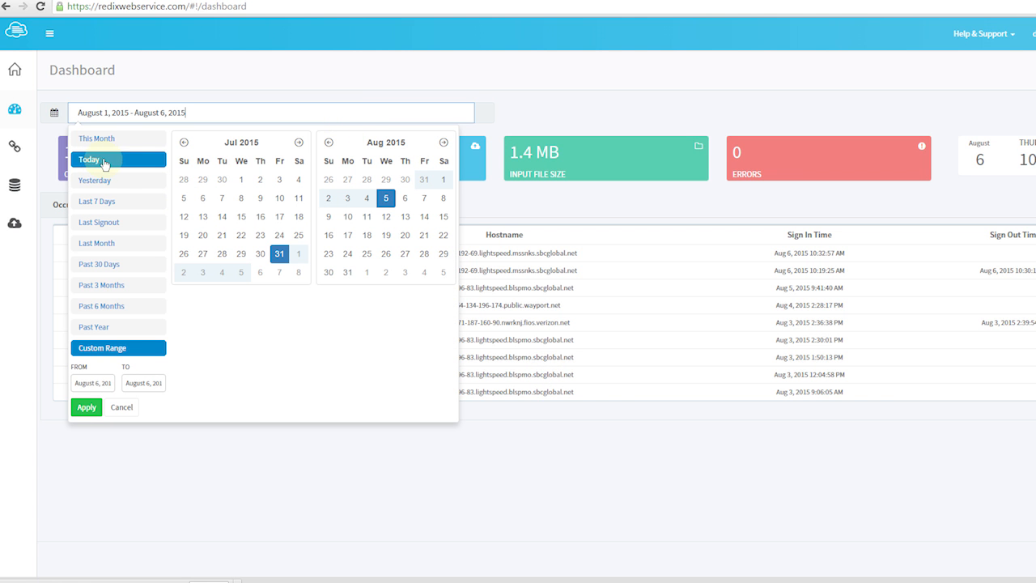
click(106, 165)
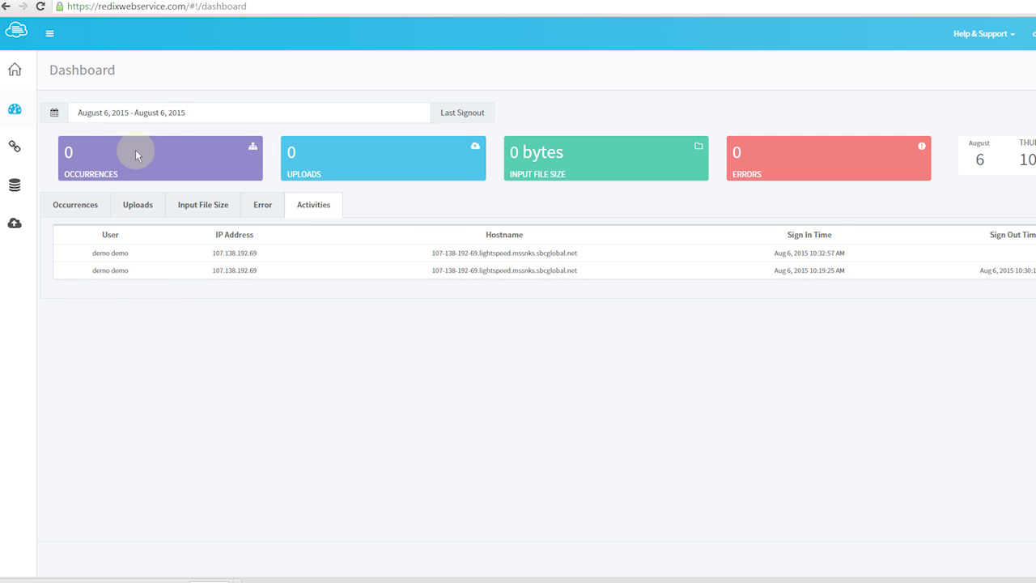
click(174, 112)
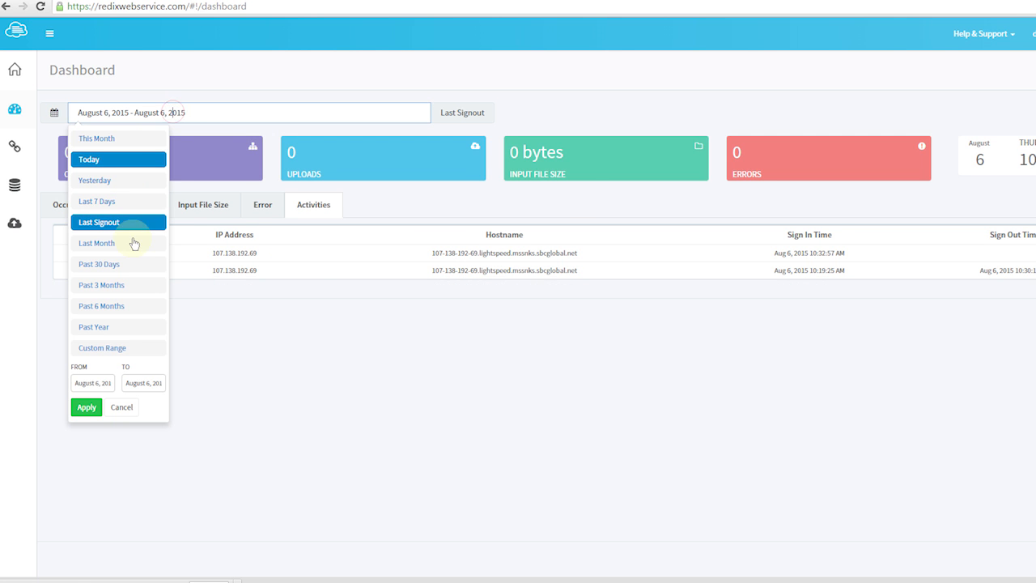
click(132, 265)
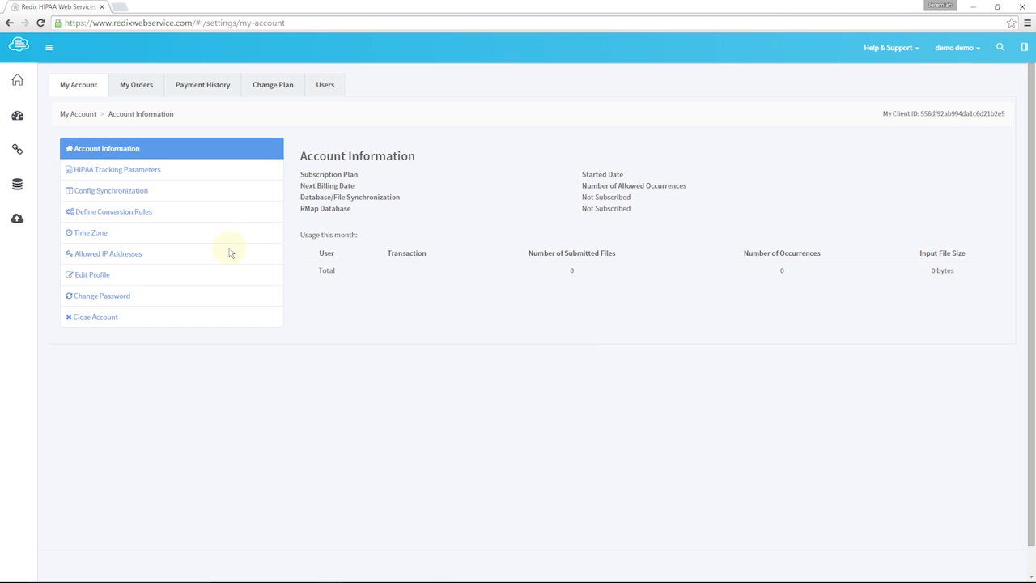
Review the account's defined conversion rules and their settings
click(112, 212)
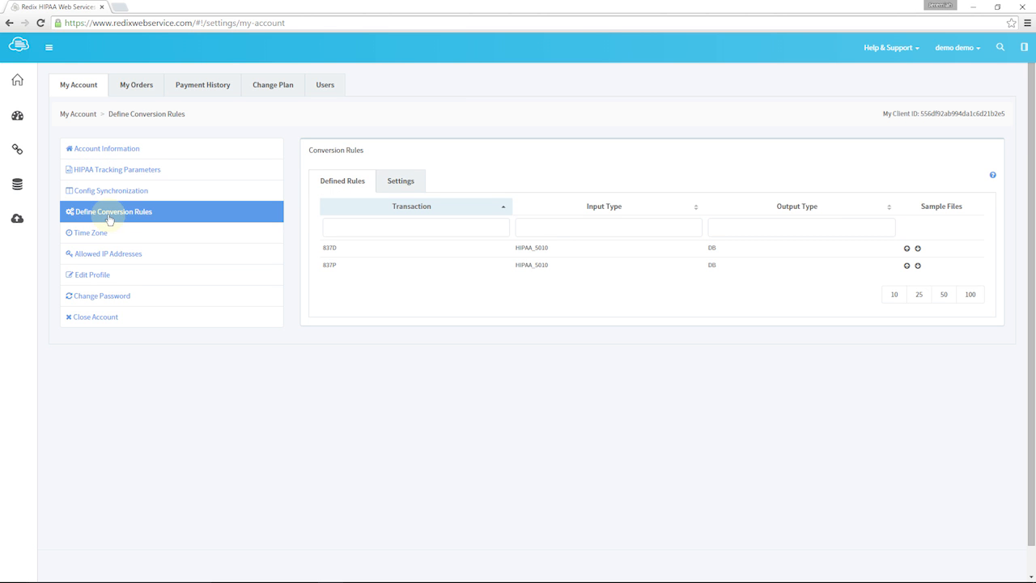
click(402, 184)
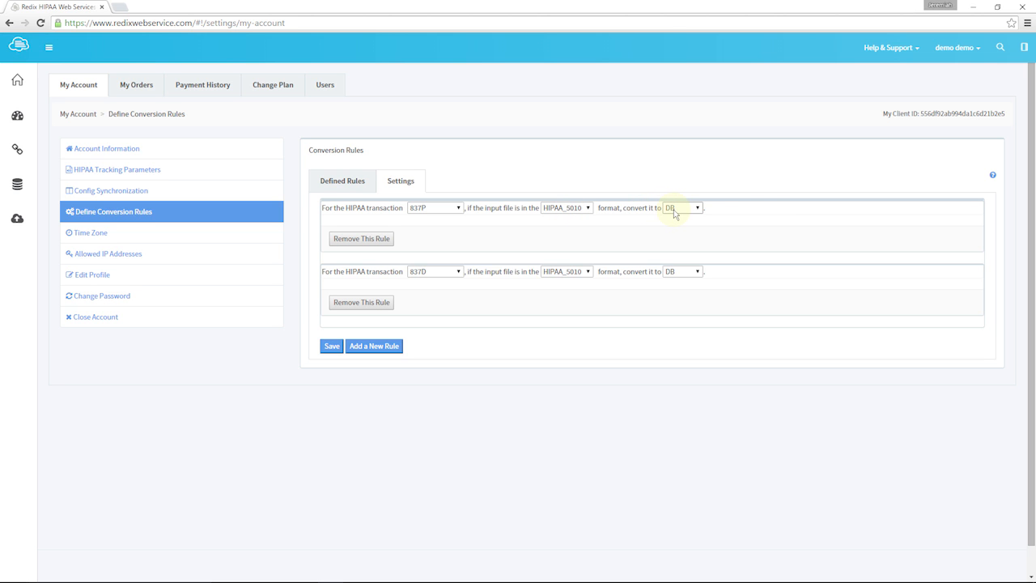
click(350, 184)
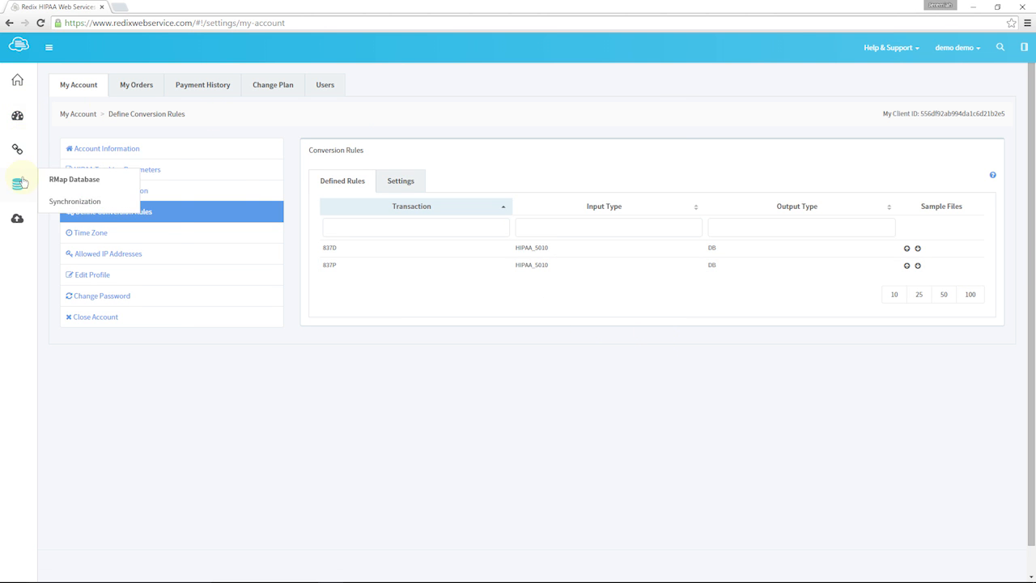
Go to the Upload Files page
mouse_move(25, 219)
click(25, 219)
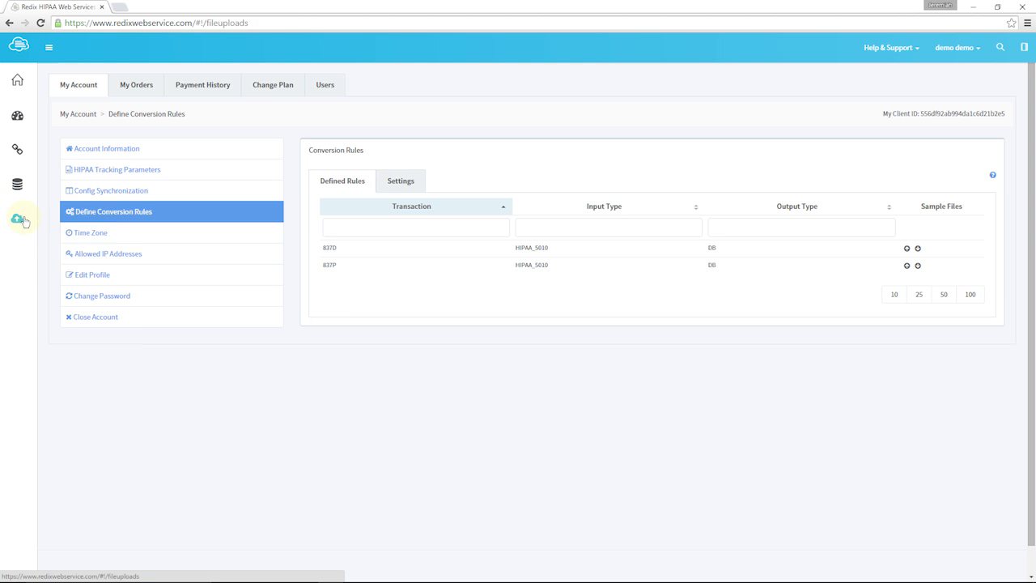
mouse_move(25, 218)
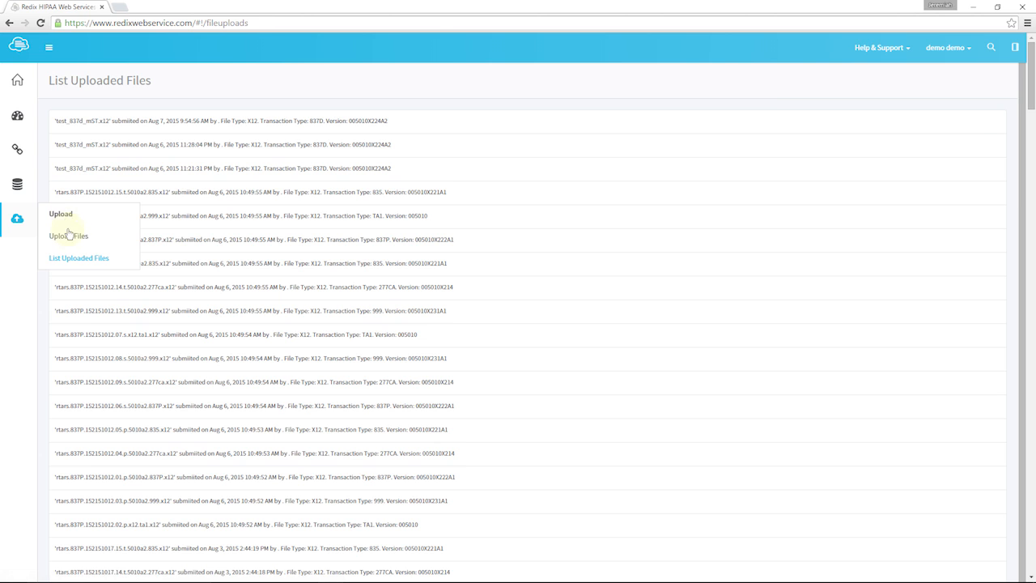
click(71, 236)
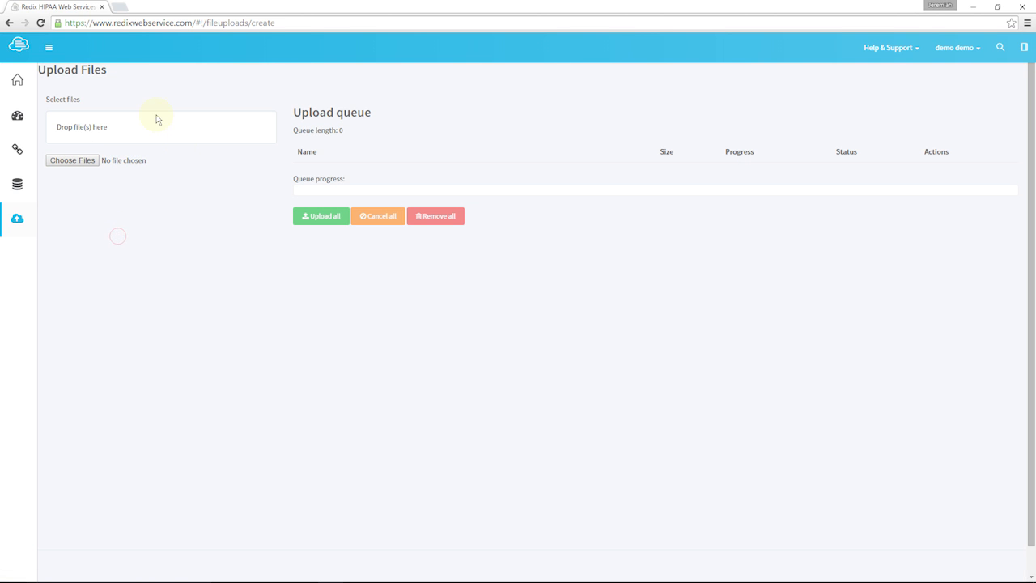
Queue the 01.p, 06.s and 11.t 837P .x12 files from the samples folder 837P.152151009 and upload them all
click(83, 165)
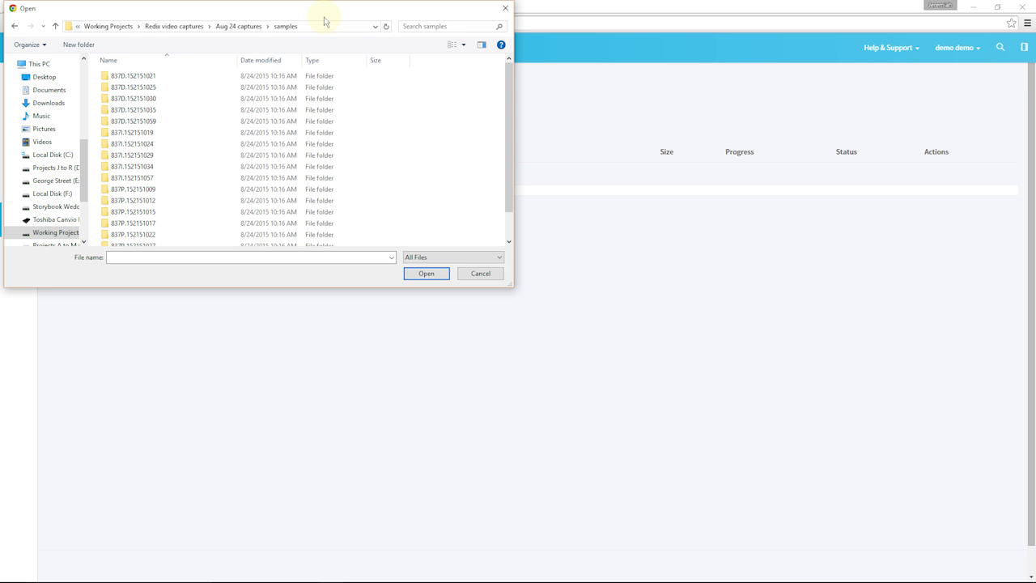
scroll(136, 184, down, 1)
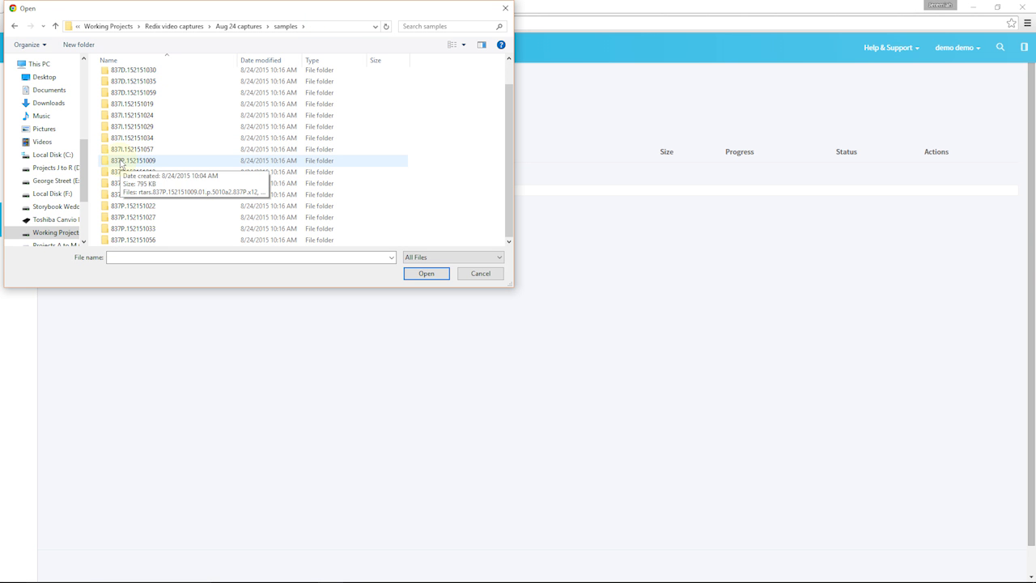
double_click(122, 165)
click(147, 77)
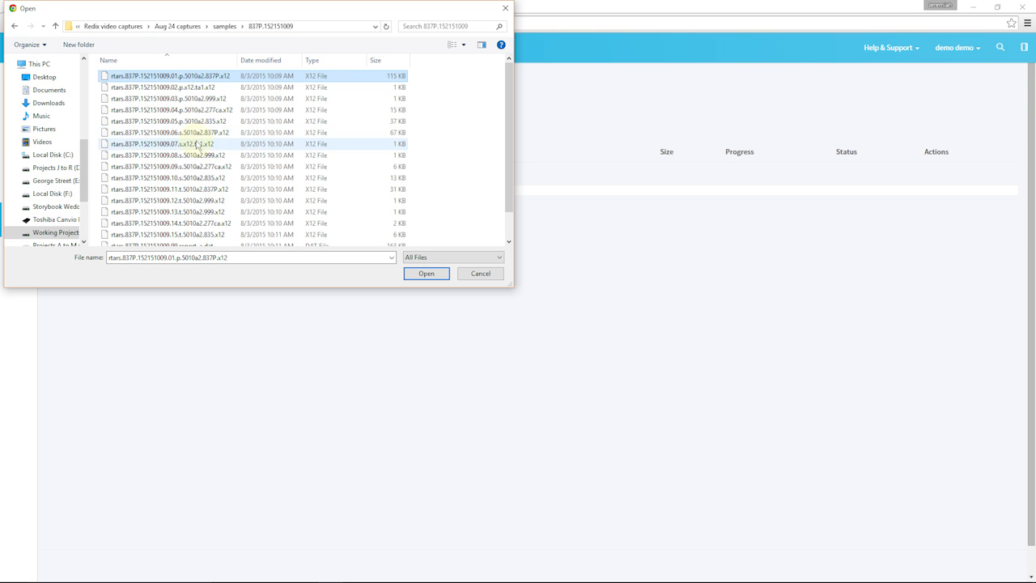
ctrl+click(203, 133)
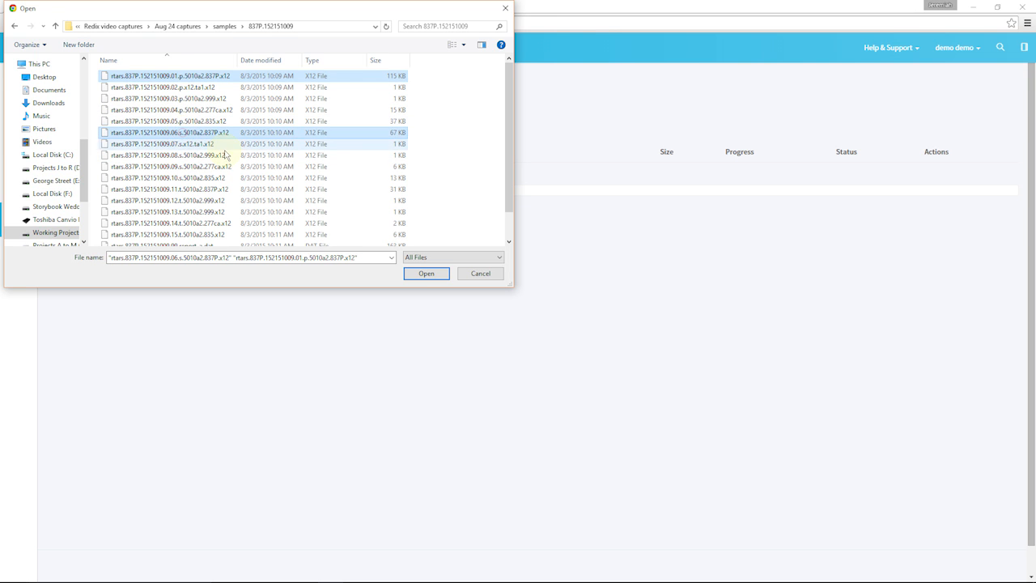
ctrl+click(209, 188)
click(425, 273)
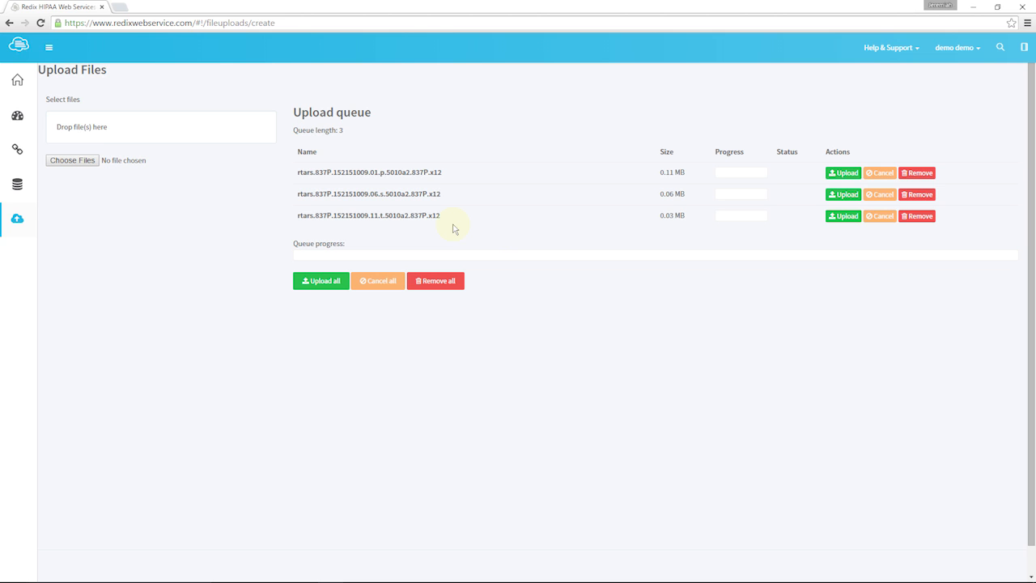
click(332, 286)
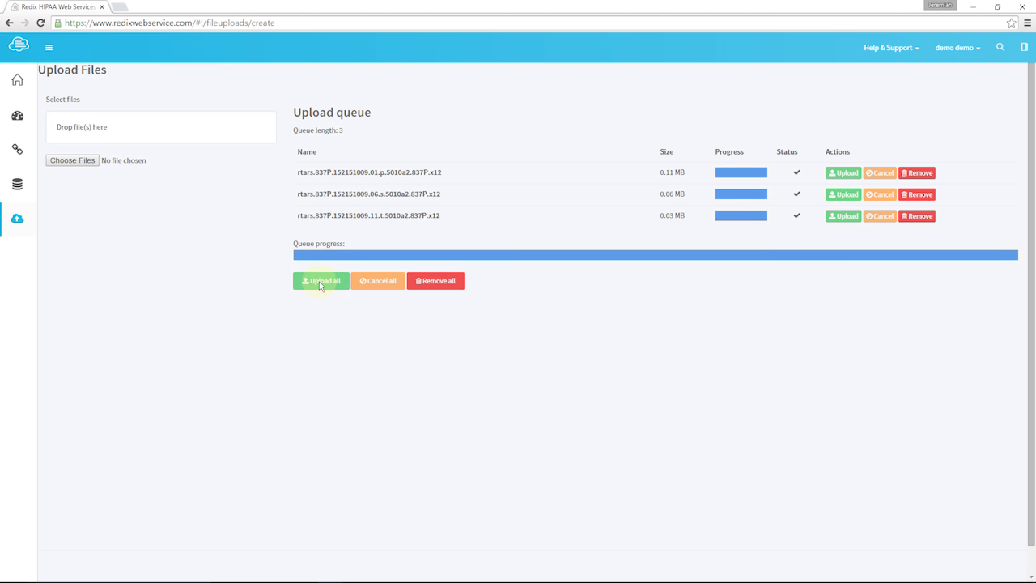
Show the tracking list of uploaded files and reload it to check the processing of the new 837P files
mouse_move(12, 183)
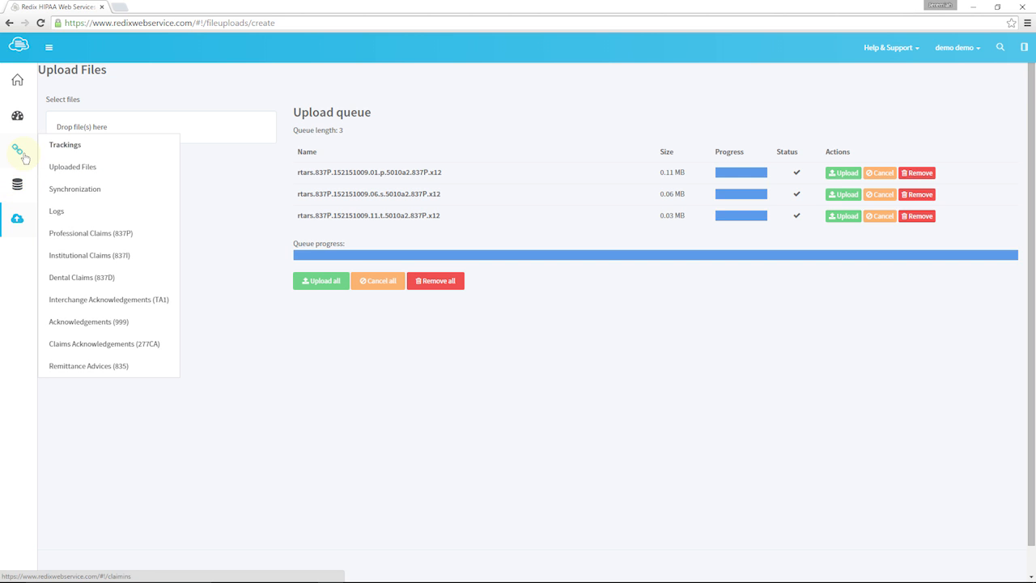
click(25, 158)
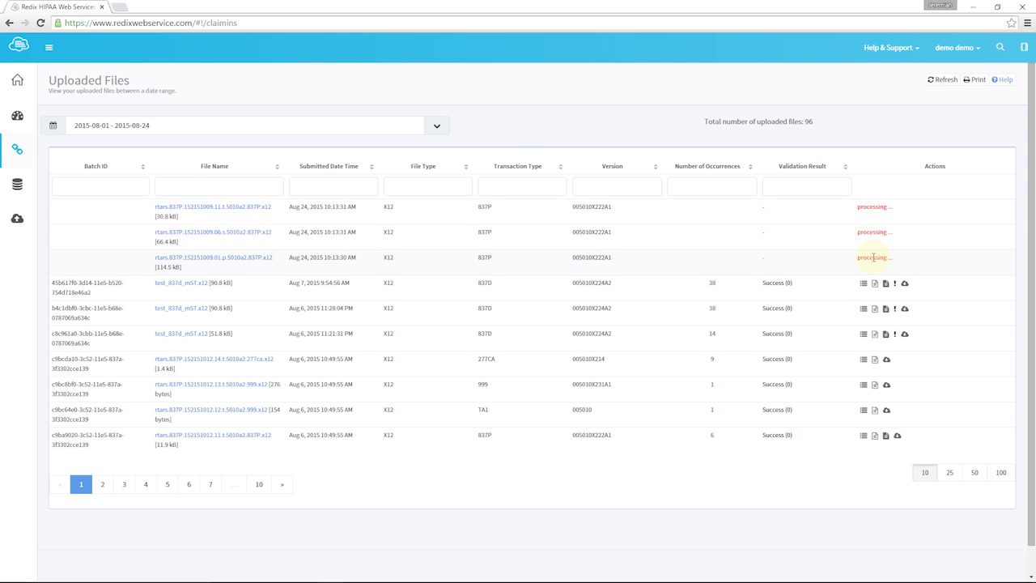
click(40, 24)
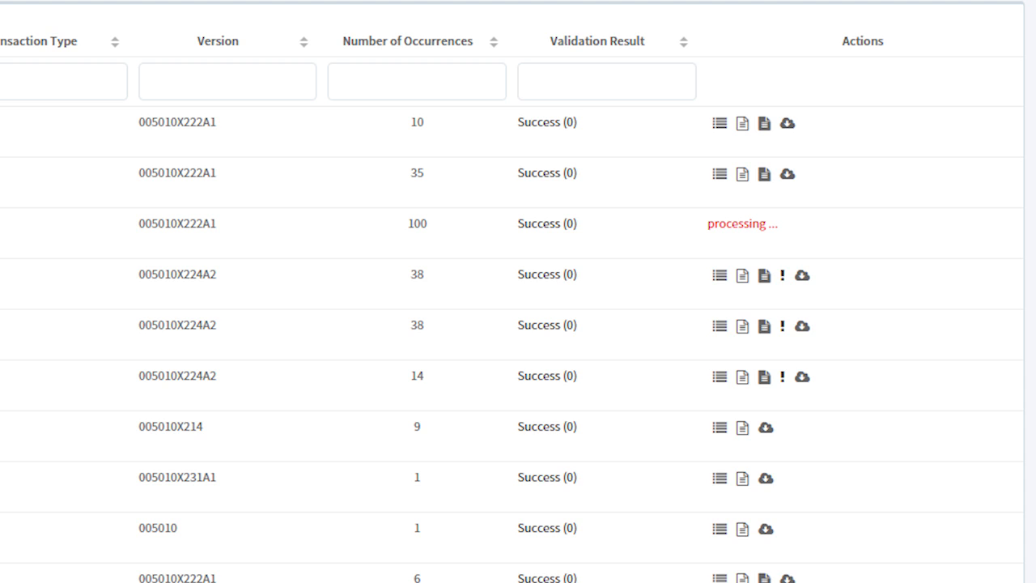
click(40, 23)
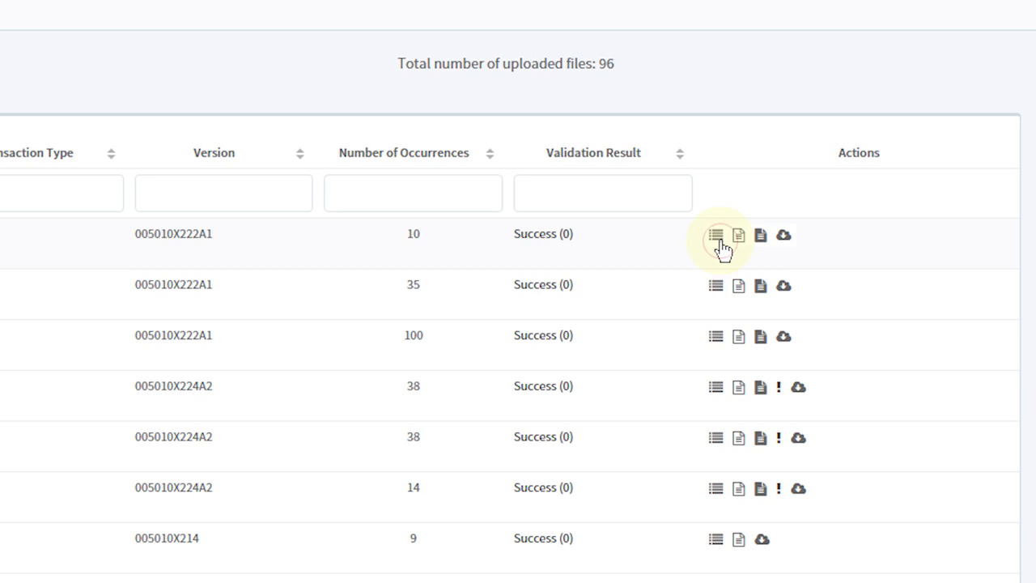
View the log report and the balance report of rtars.837P.152151009.11.t.5010a2.837P.x12
click(717, 236)
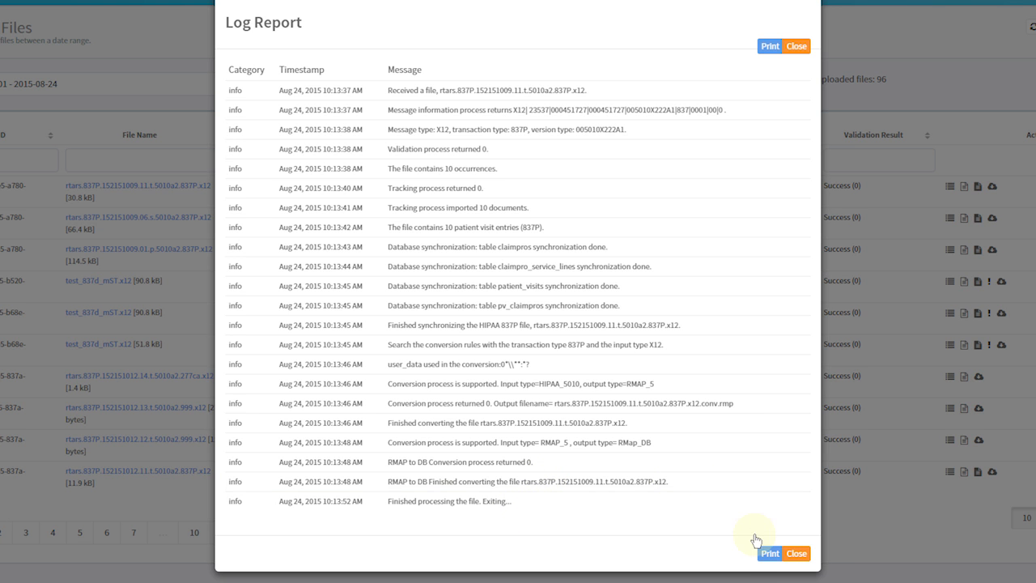
click(806, 557)
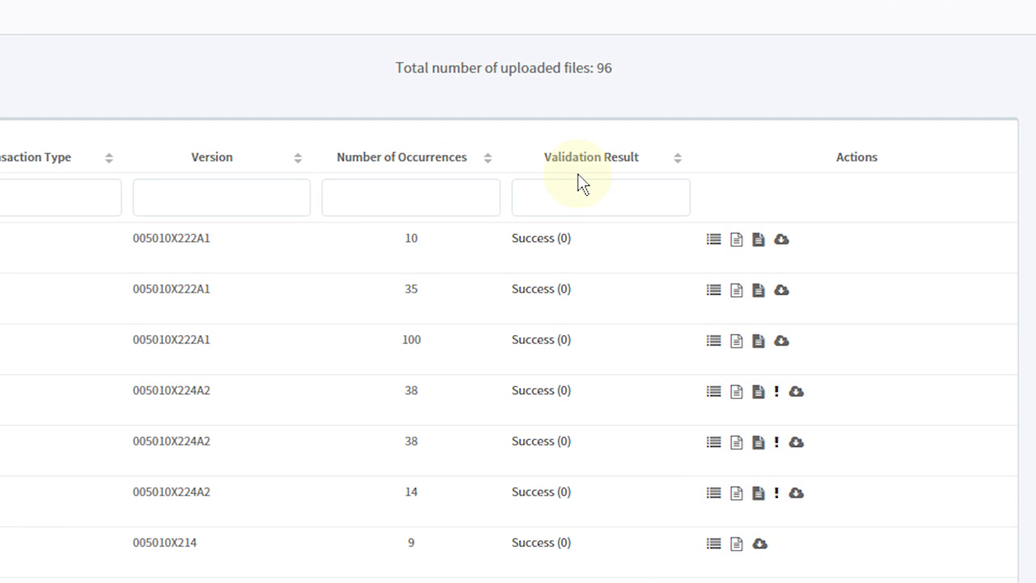
click(742, 248)
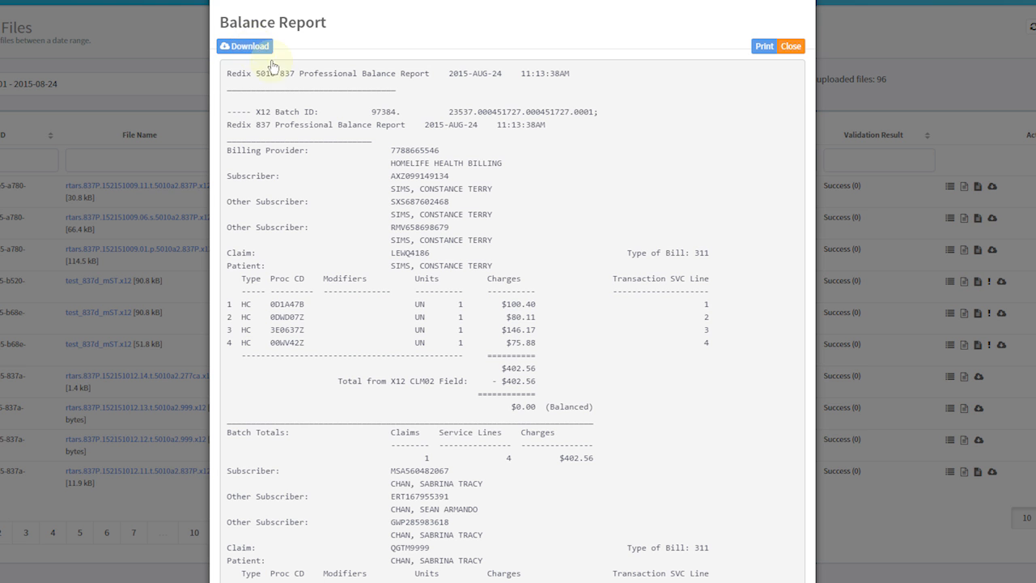
click(876, 202)
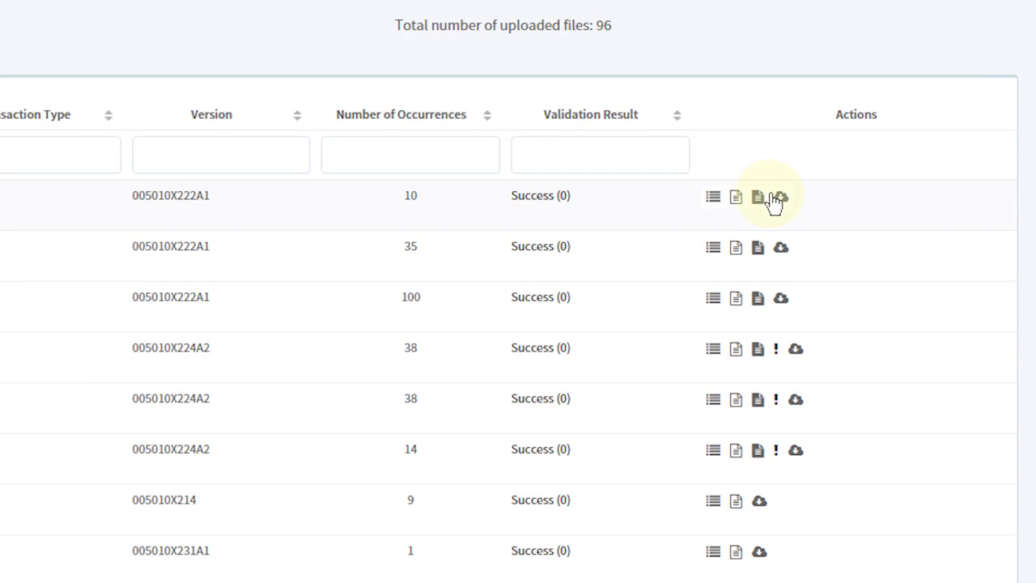
Download the archive for rtars.837P.152151009.11.t.5010a2.837P.x12 and examine its "in" and "out" folders
click(784, 201)
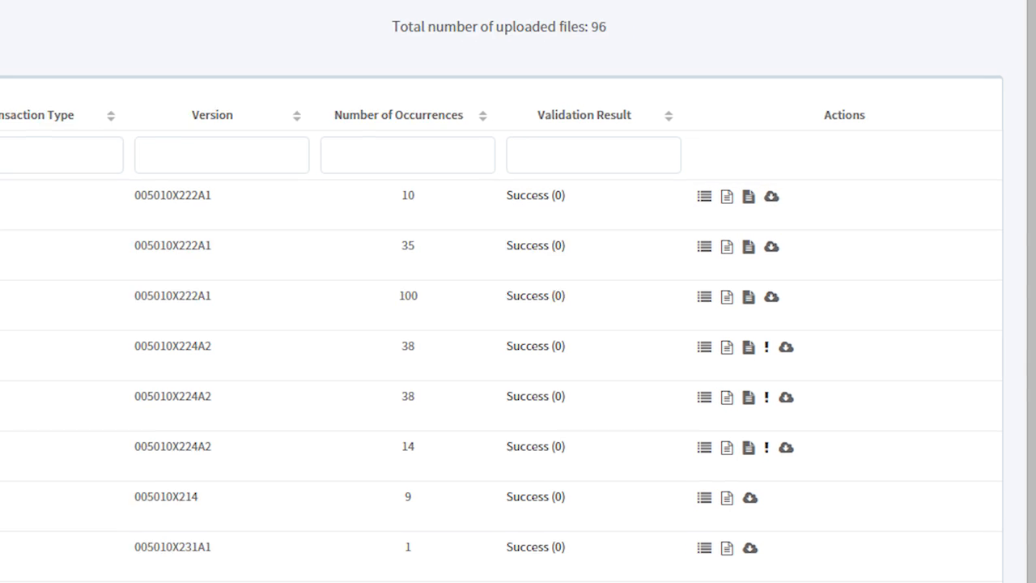
click(82, 571)
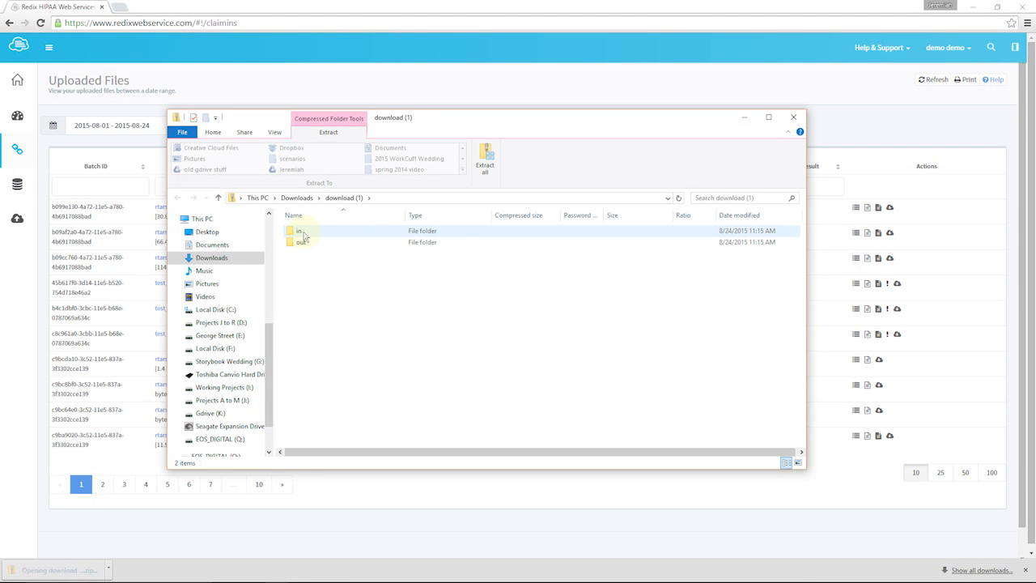
double_click(301, 233)
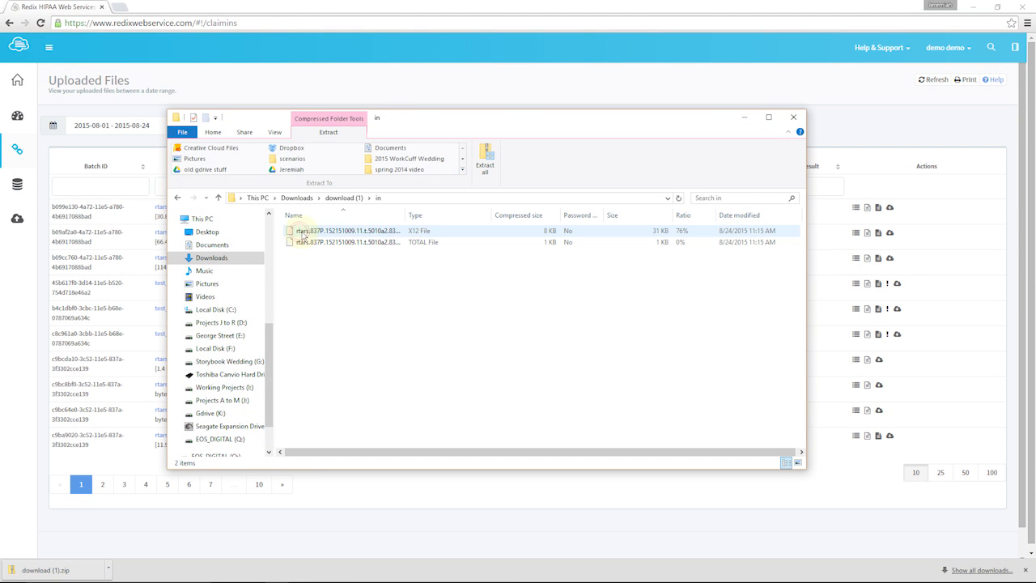
click(179, 200)
double_click(301, 243)
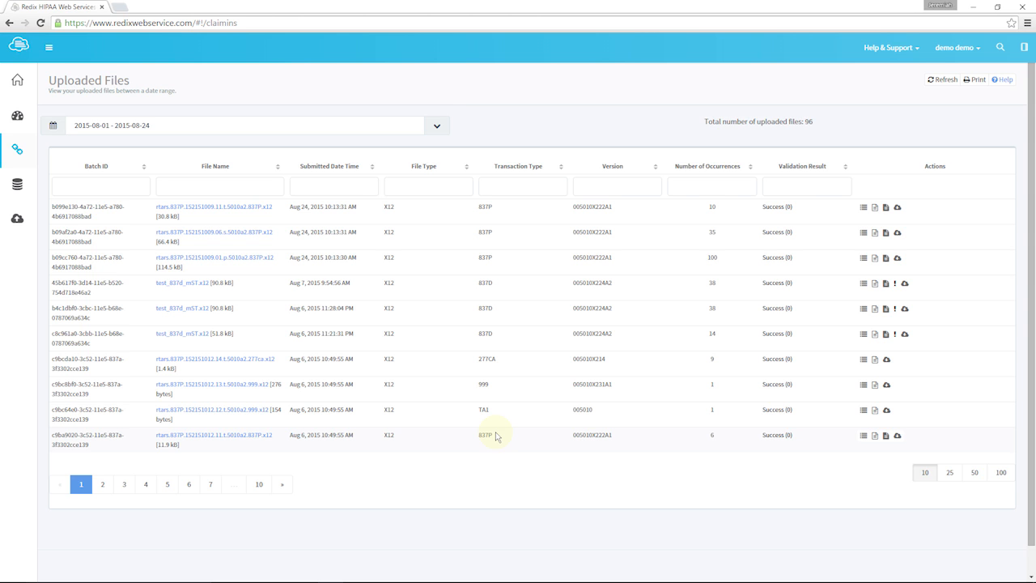
Open the RMap Database view and limit its date range to Today (August 24, 2015)
mouse_move(17, 184)
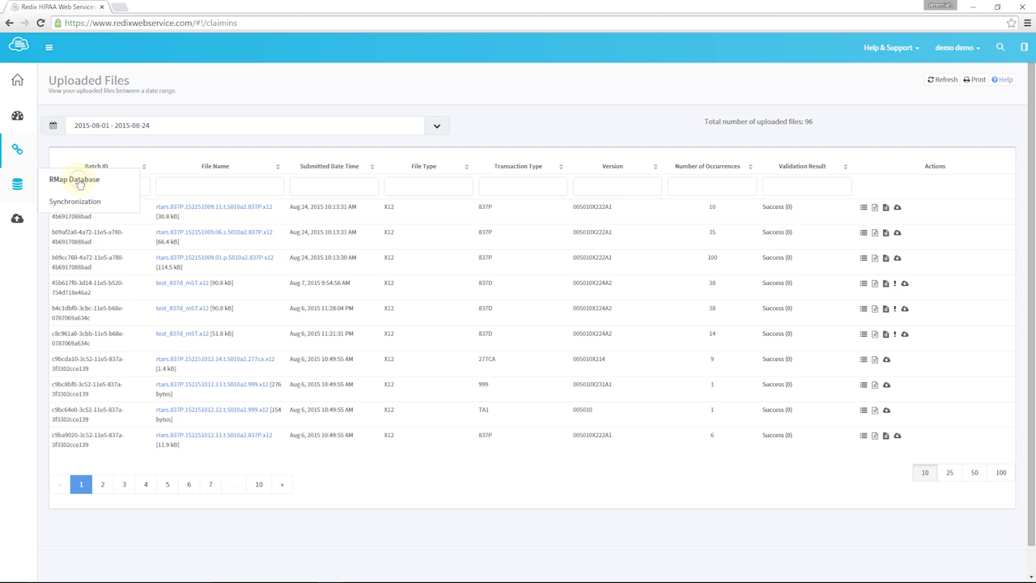
click(17, 188)
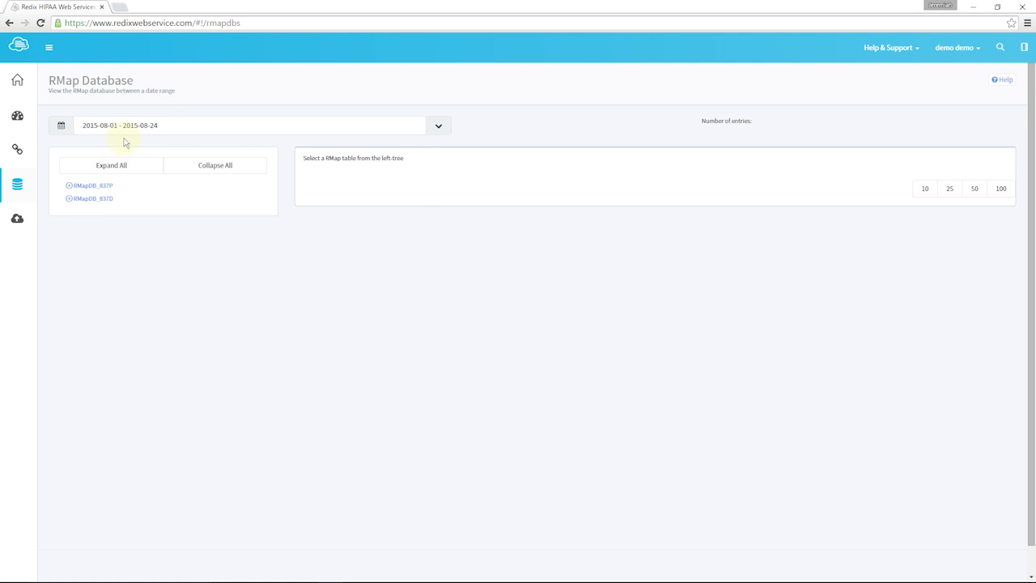
click(169, 125)
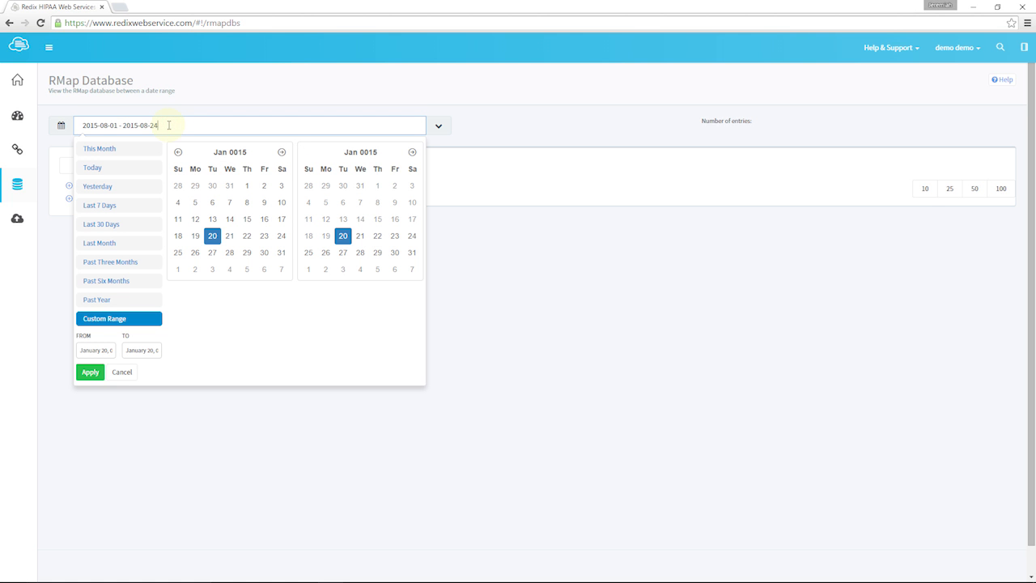
click(108, 168)
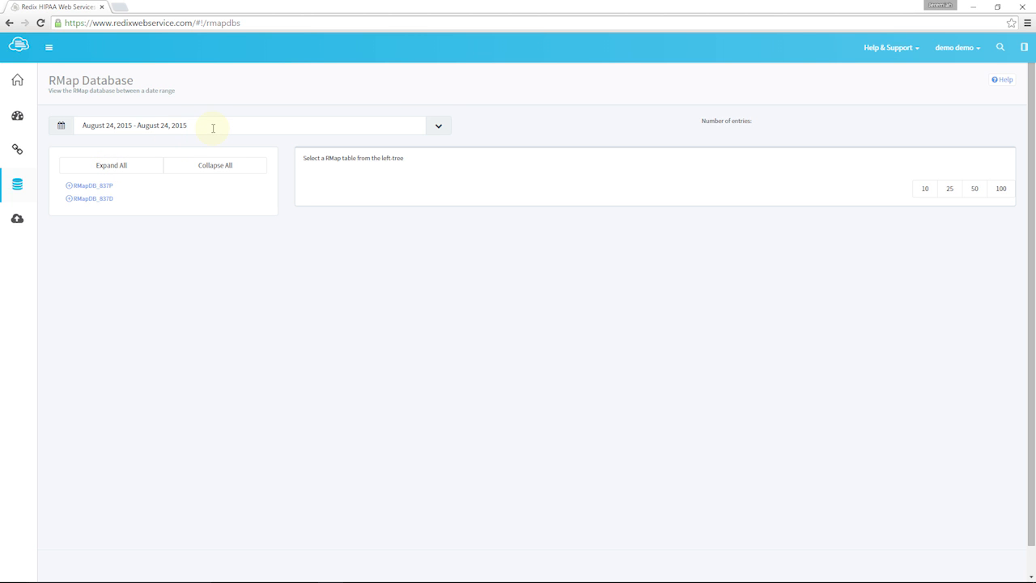
Expand RMapDB_837P to show table T_837P_00_100_RMP and view the details of its first record
click(95, 187)
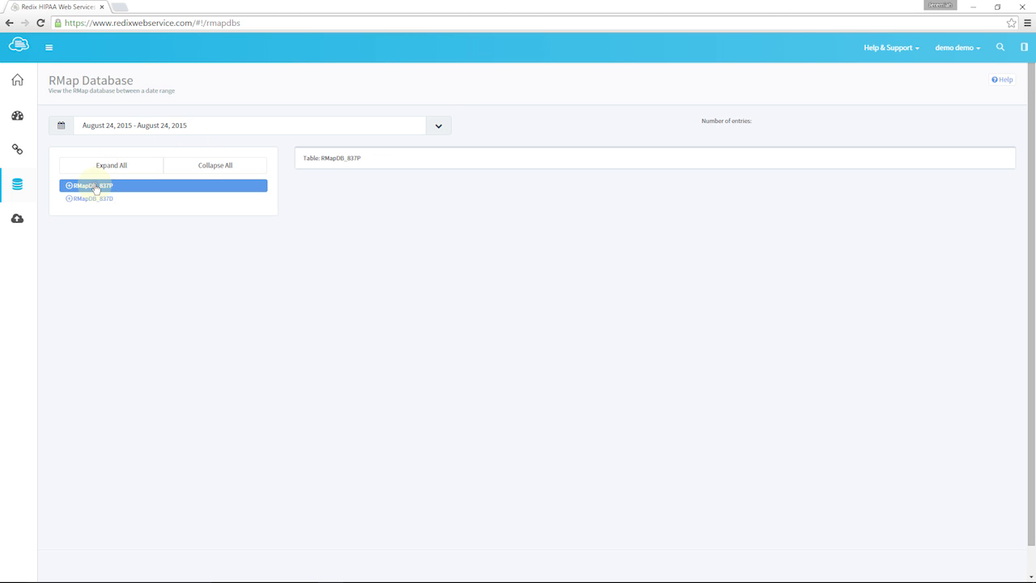
click(68, 186)
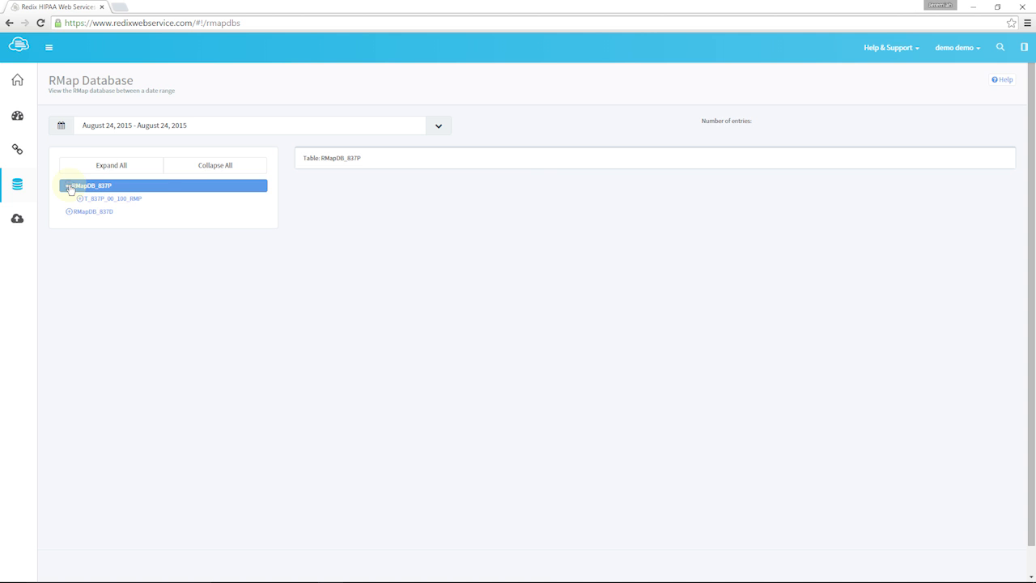
click(79, 199)
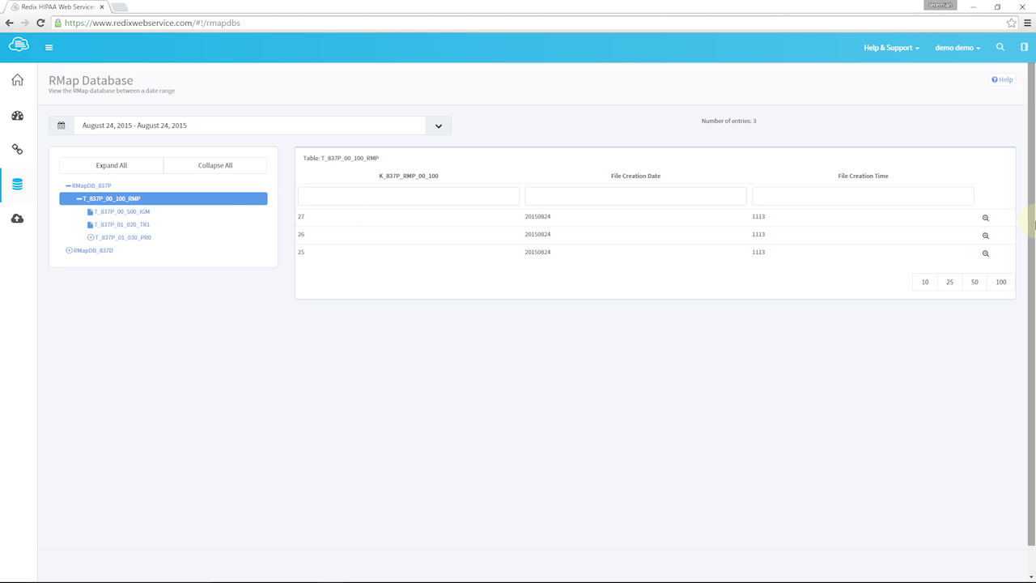
click(986, 217)
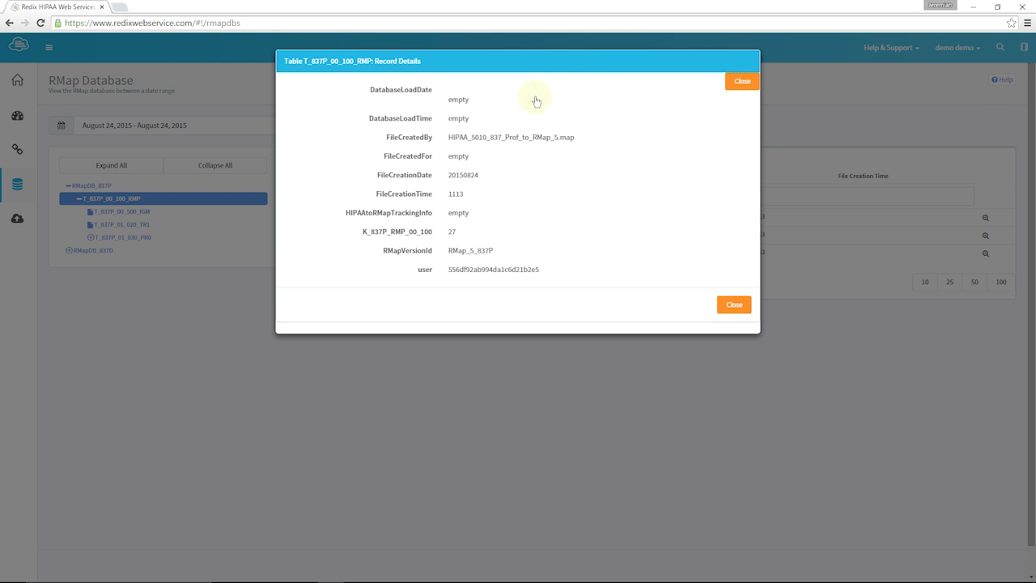
click(733, 305)
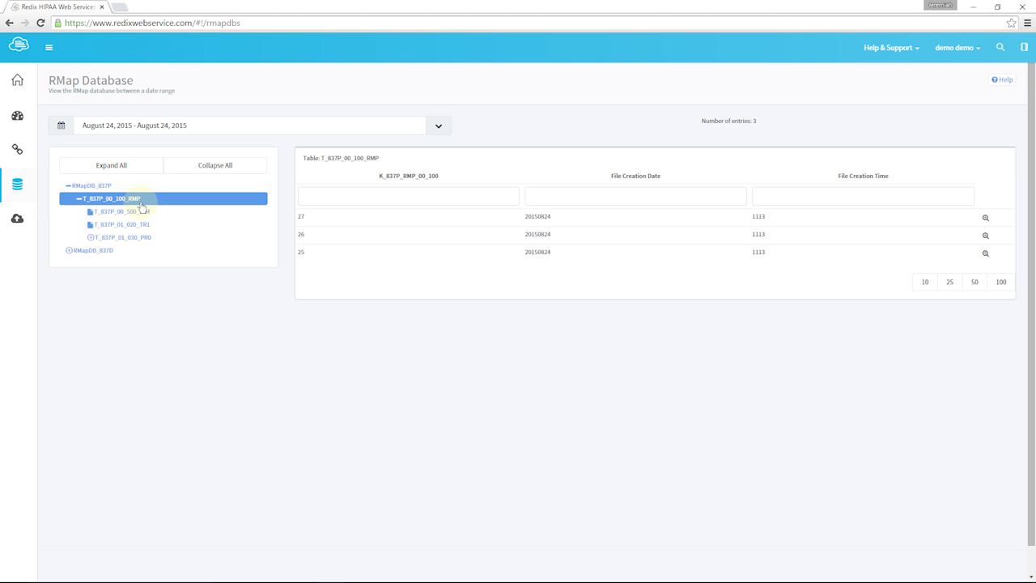
Filter the T_837P_00_100_RMP table by K_837P_RMP_00_100 value 25, and clear the filter again
click(334, 194)
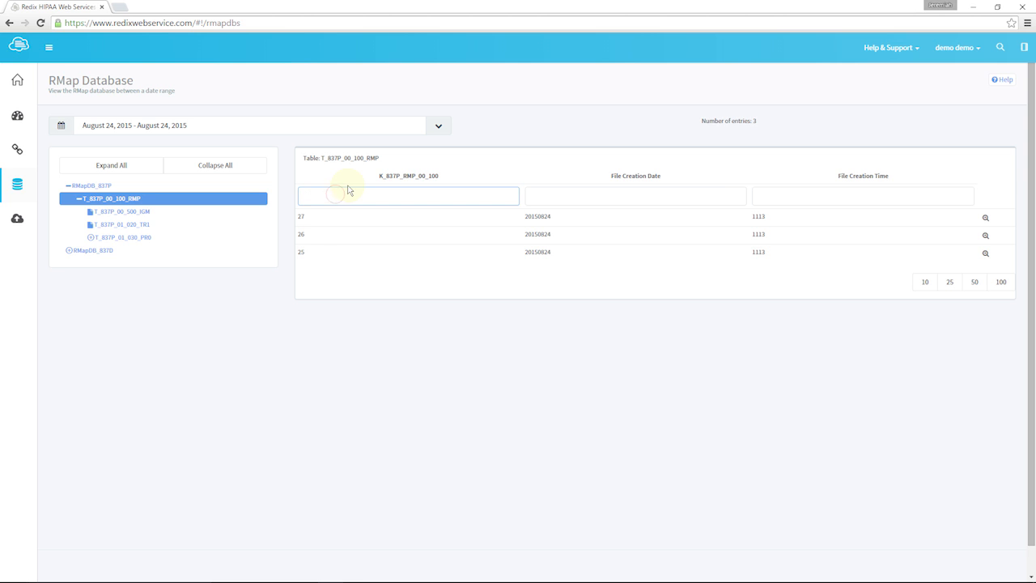
text(25)
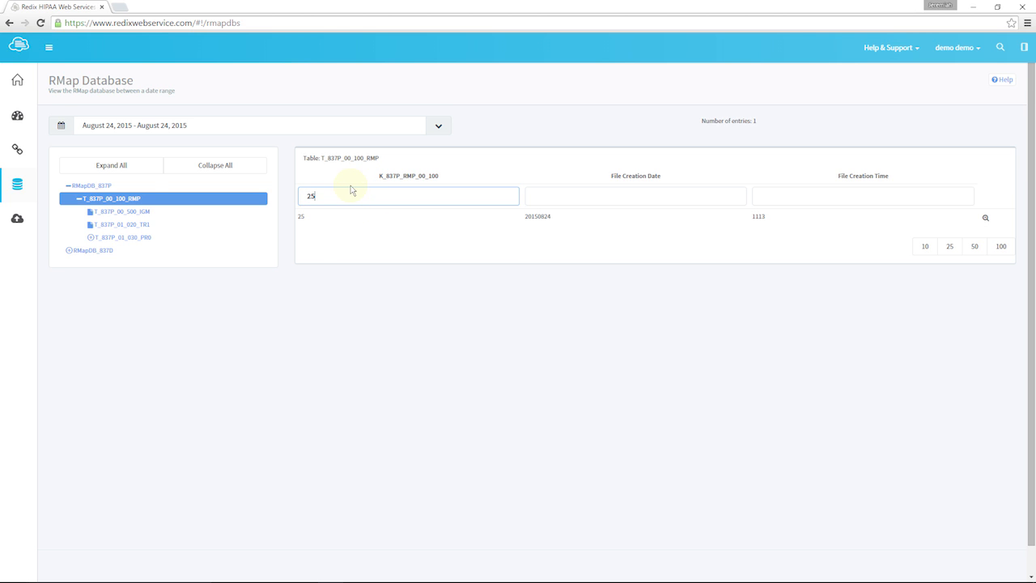
key(BackSpace)
key(BackSpace)
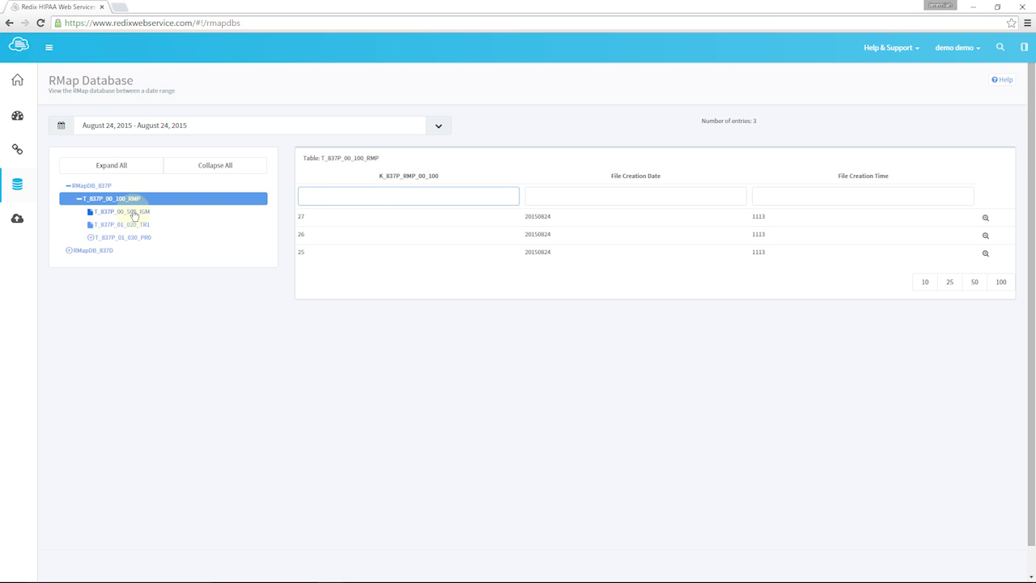
Show the T_837P_01_030_PR0 table, filter it by L_837P_RMP_00_100 value 25, and clear the filter
click(115, 238)
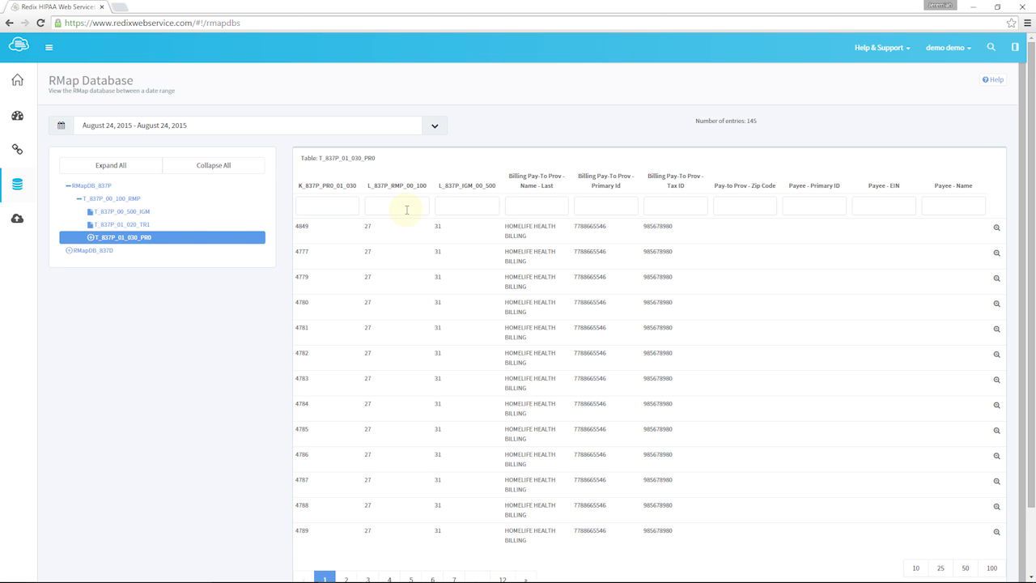
click(396, 204)
text(25)
key(BackSpace)
key(BackSpace)
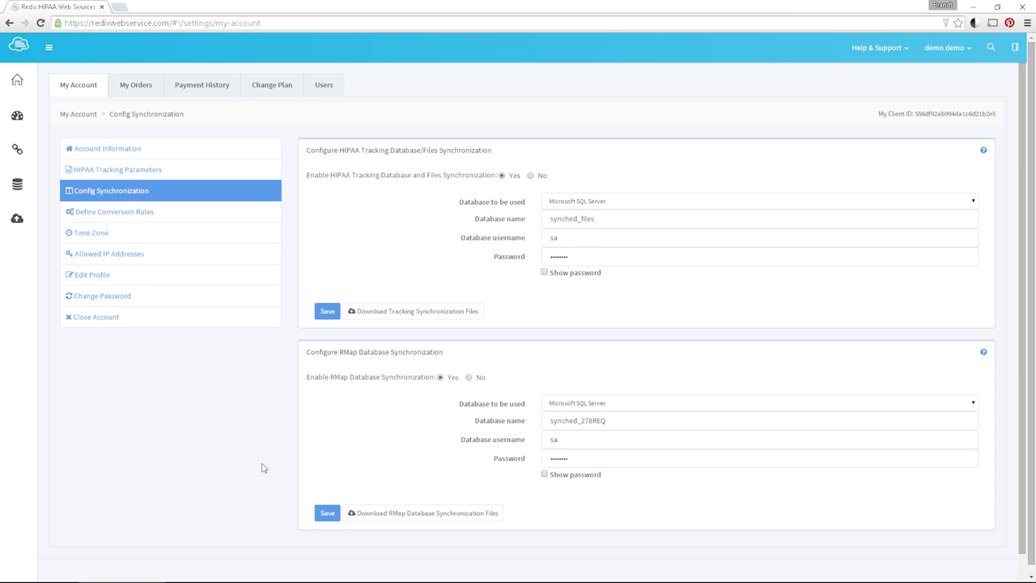
Download the RMap database synchronization files for Microsoft SQL Server and run run_rmapdb_step2.bat in the Command Prompt
drag(309, 353, 450, 363)
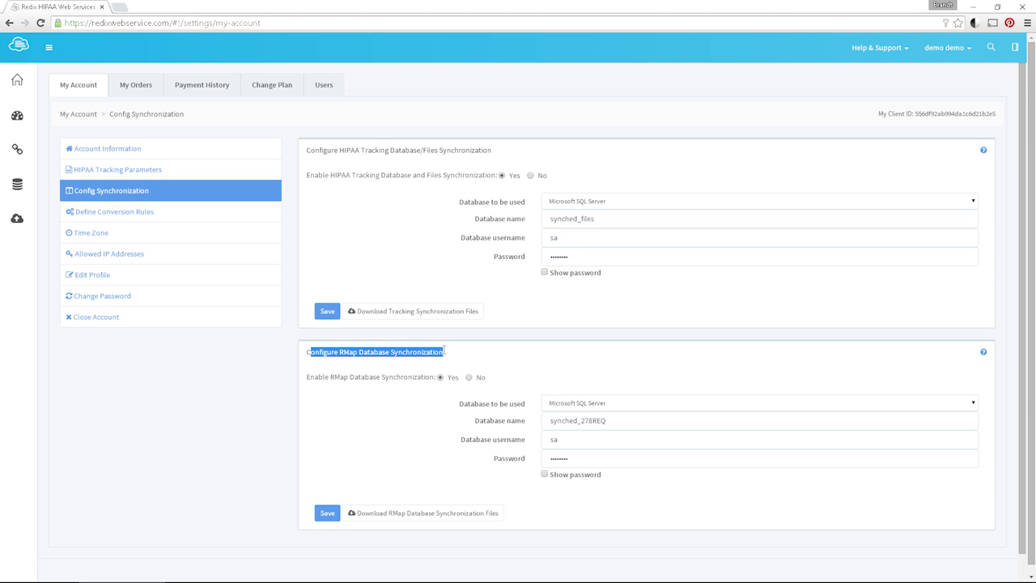
click(559, 372)
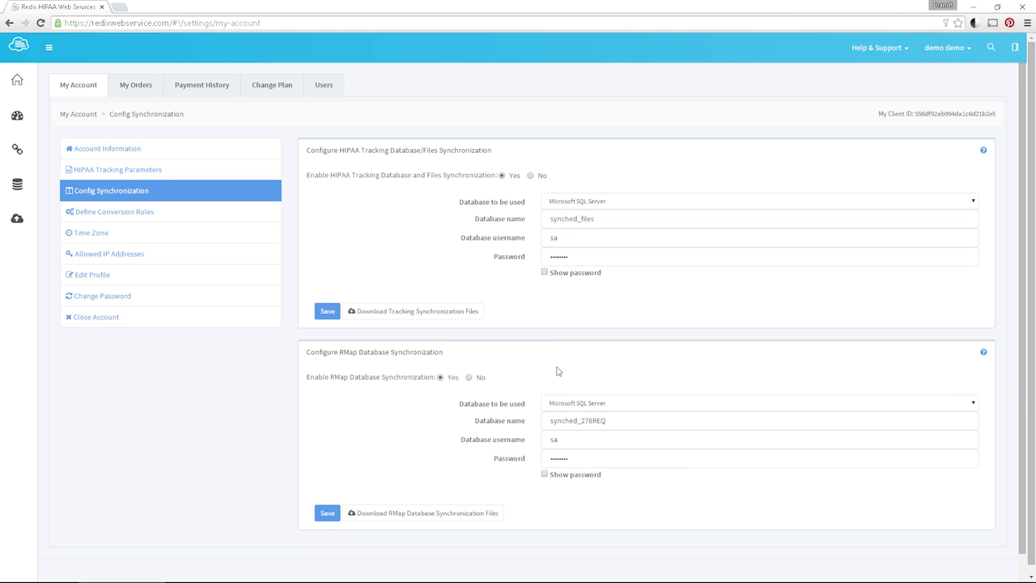
click(974, 404)
click(975, 404)
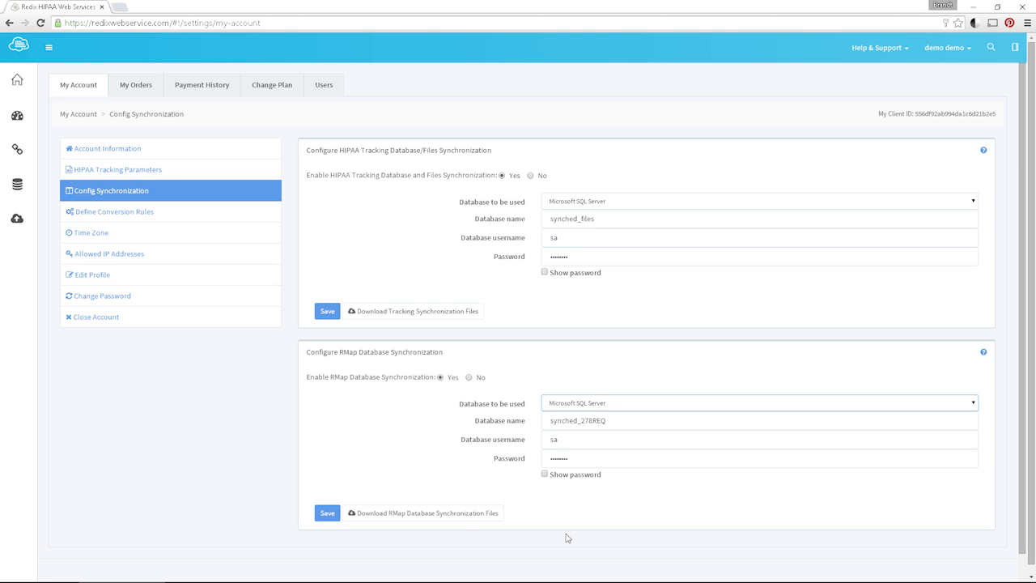
click(459, 521)
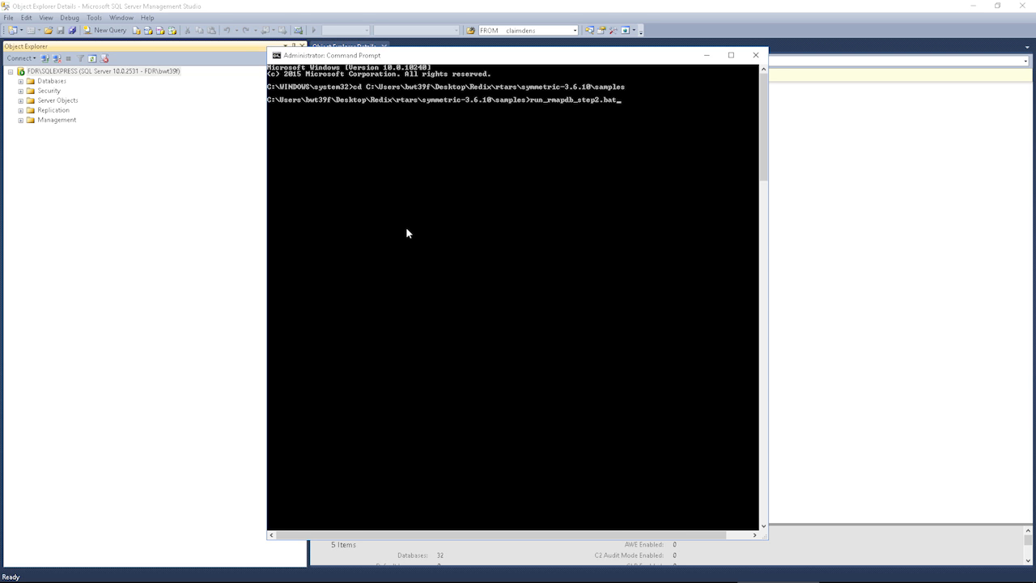
key(Return)
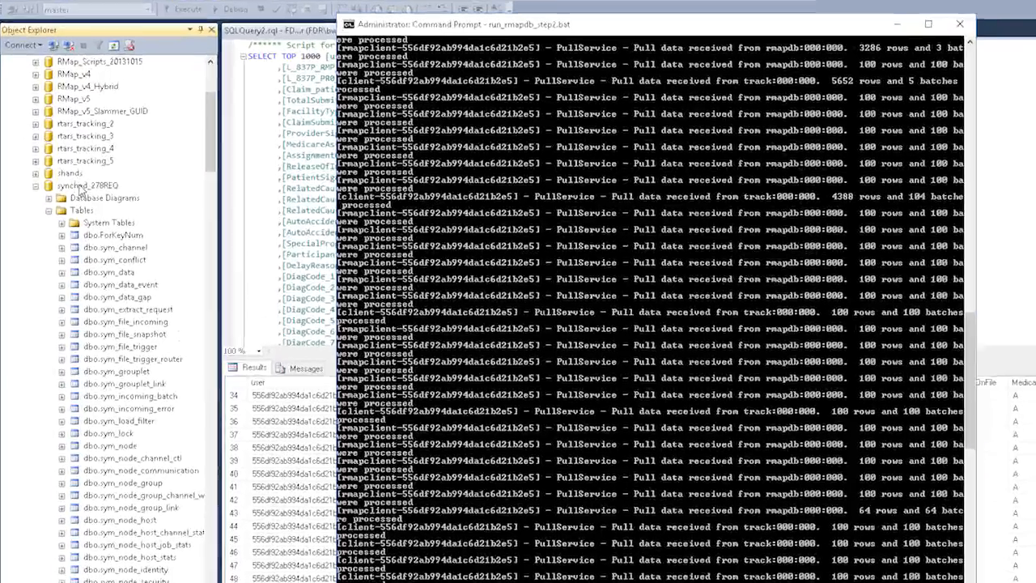
In SQL Server Management Studio, find dbo.T_837P_00_100_RMP in the synched_278REQ database and select its top 1000 rows
click(57, 182)
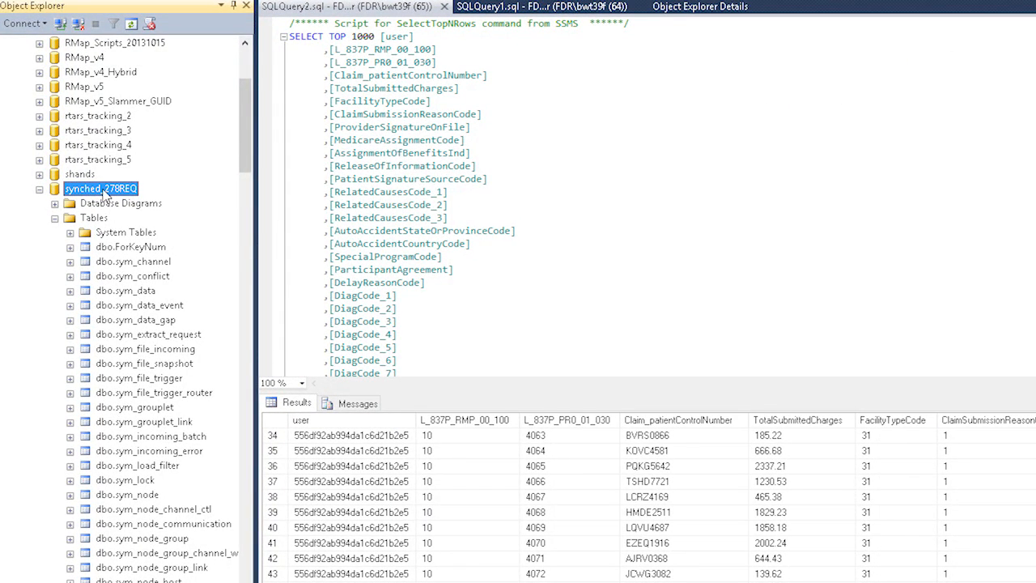
scroll(102, 195, down, 16)
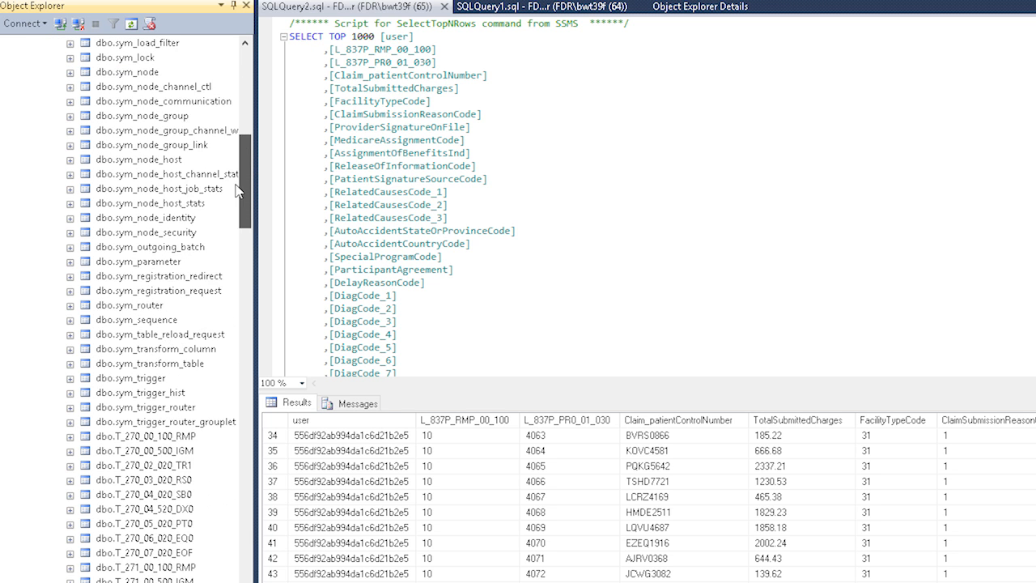
scroll(229, 226, down, 20)
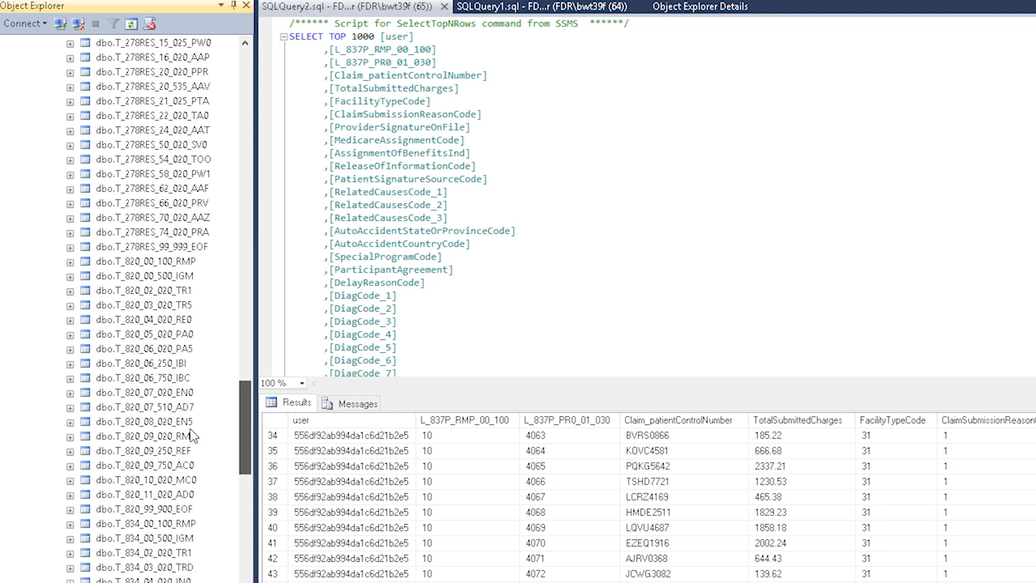
scroll(185, 456, down, 13)
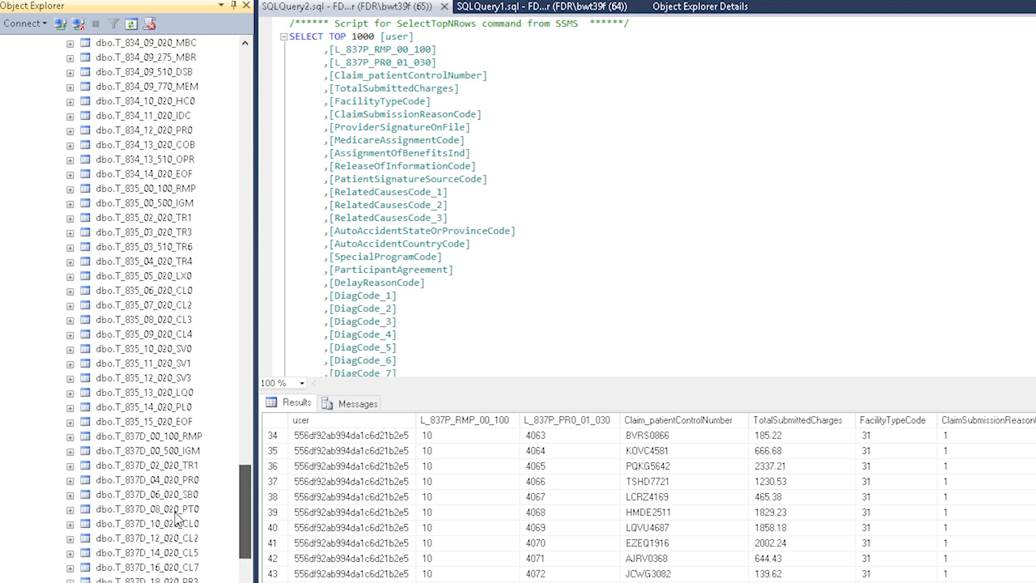
scroll(174, 531, down, 6)
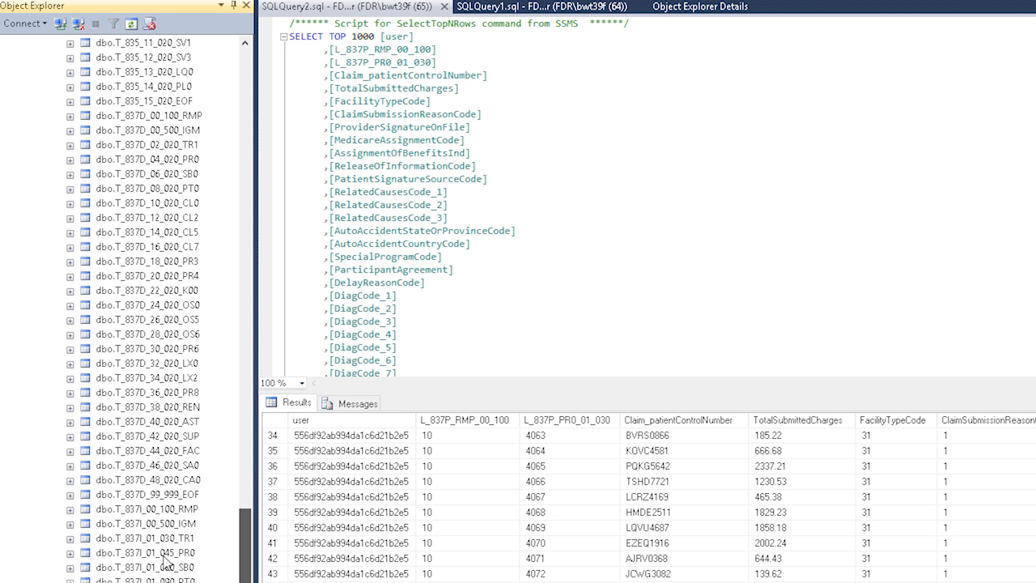
scroll(164, 558, down, 11)
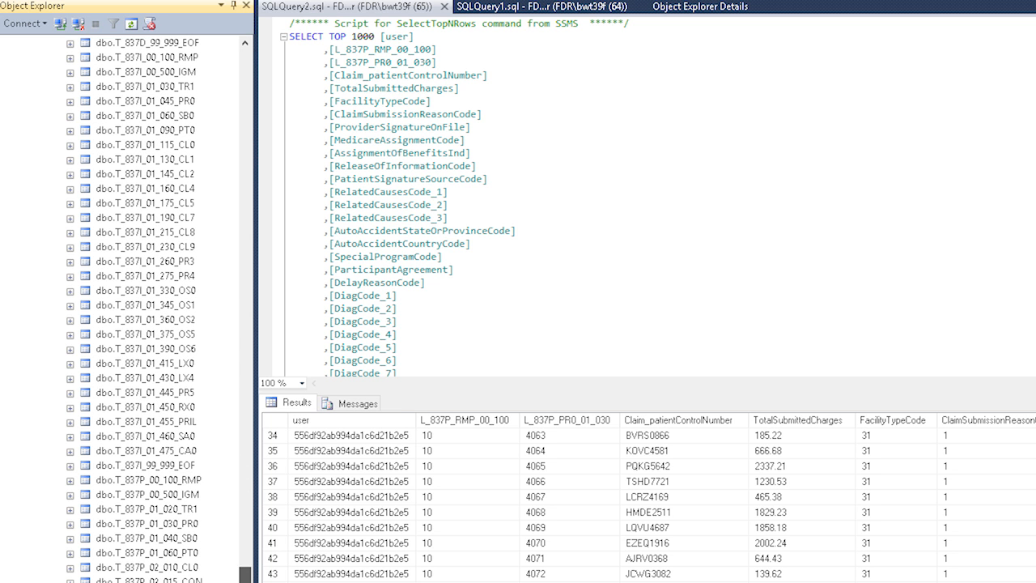
click(124, 484)
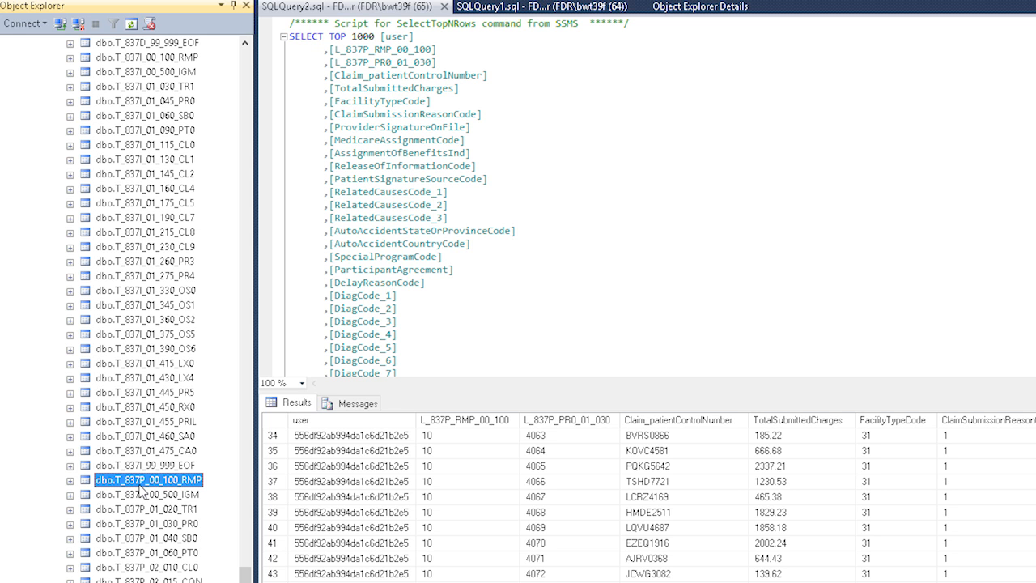
right_click(200, 484)
click(228, 528)
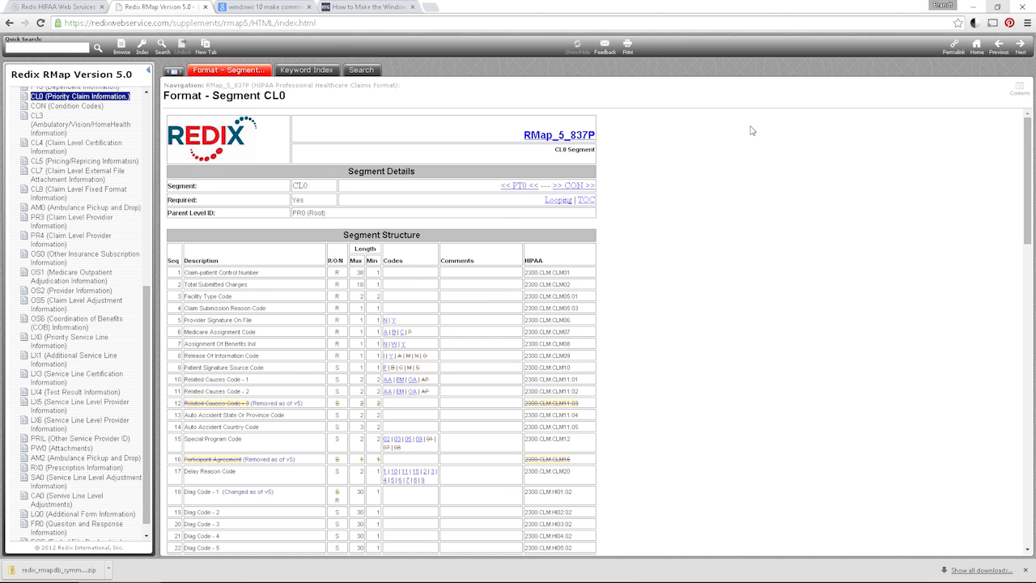
In the browser's Redix RMap 5.0 documentation, look up 2300 CLM 01 in the 837P Reverse Lookup table and follow it to segment CL0
drag(146, 382, 145, 396)
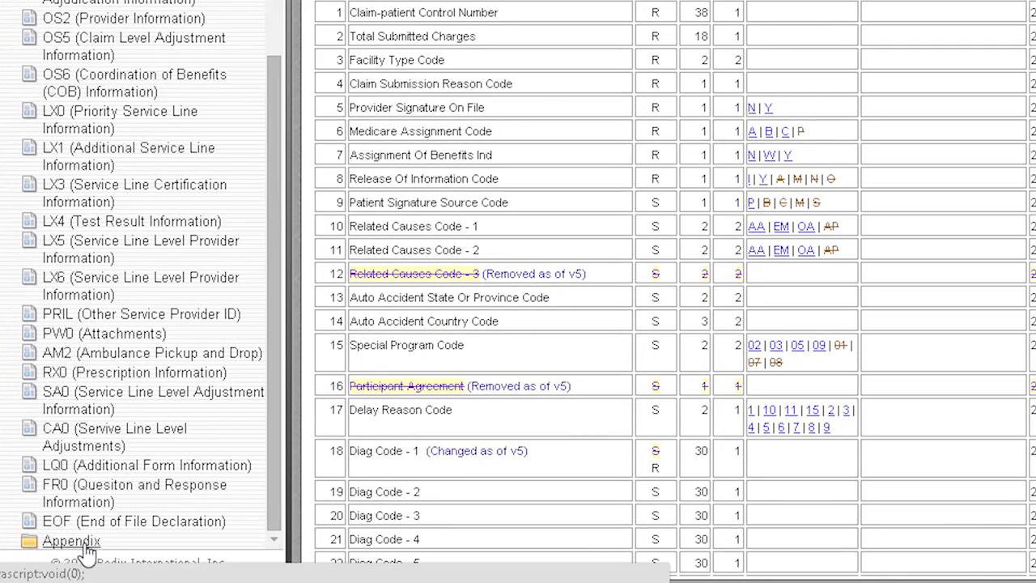
click(71, 541)
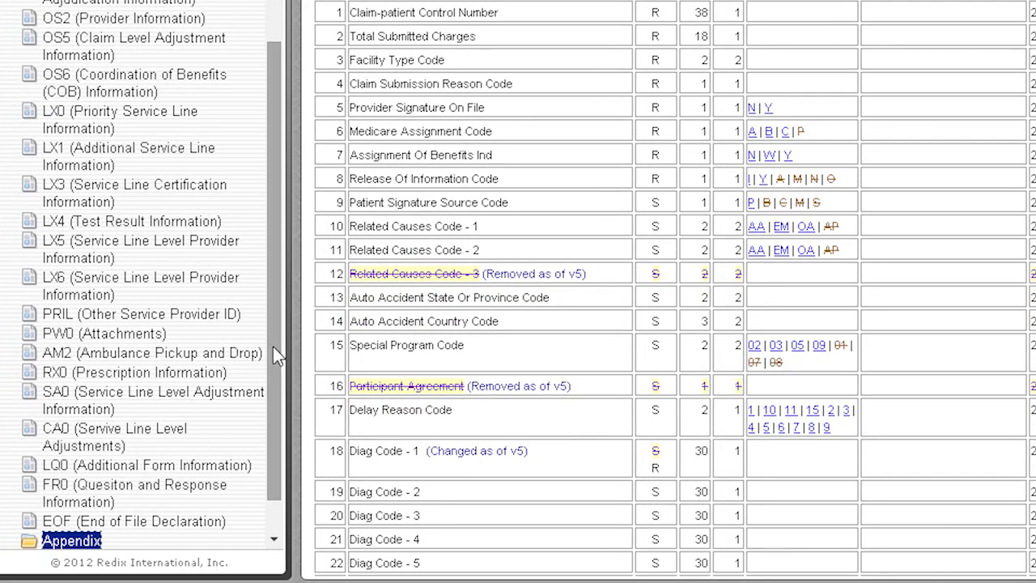
drag(273, 347, 275, 494)
click(137, 523)
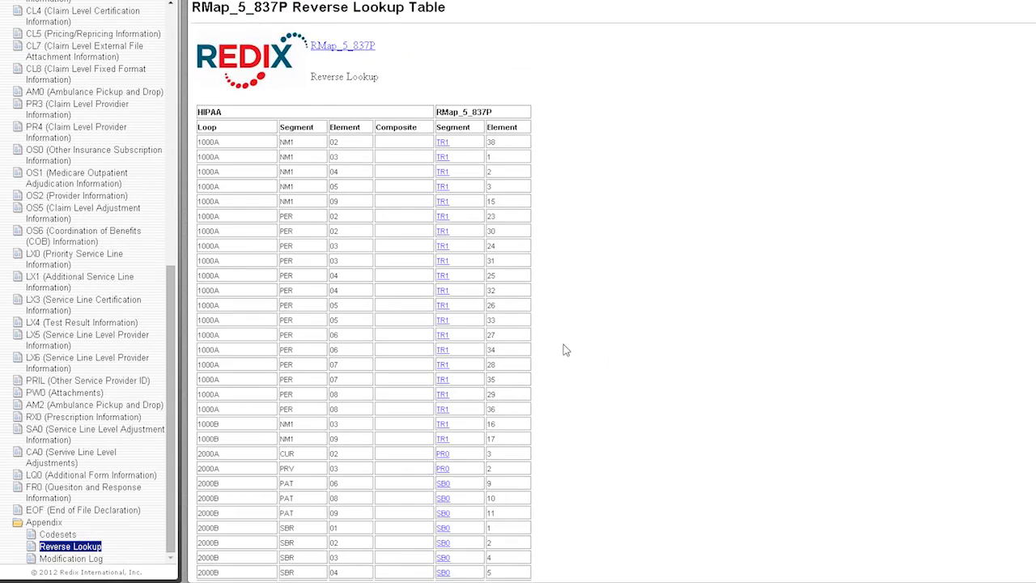
scroll(565, 349, down, 10)
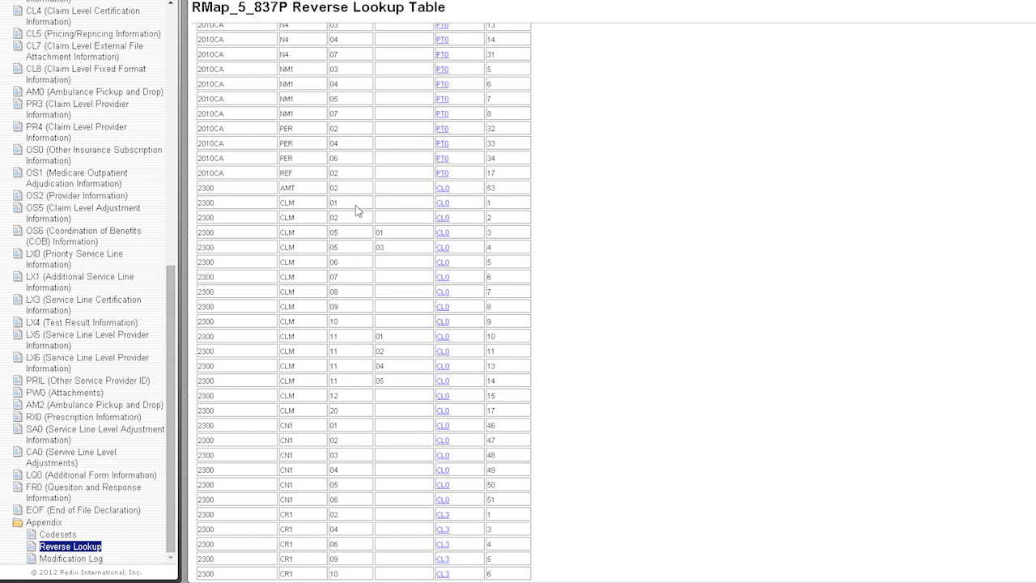
click(444, 204)
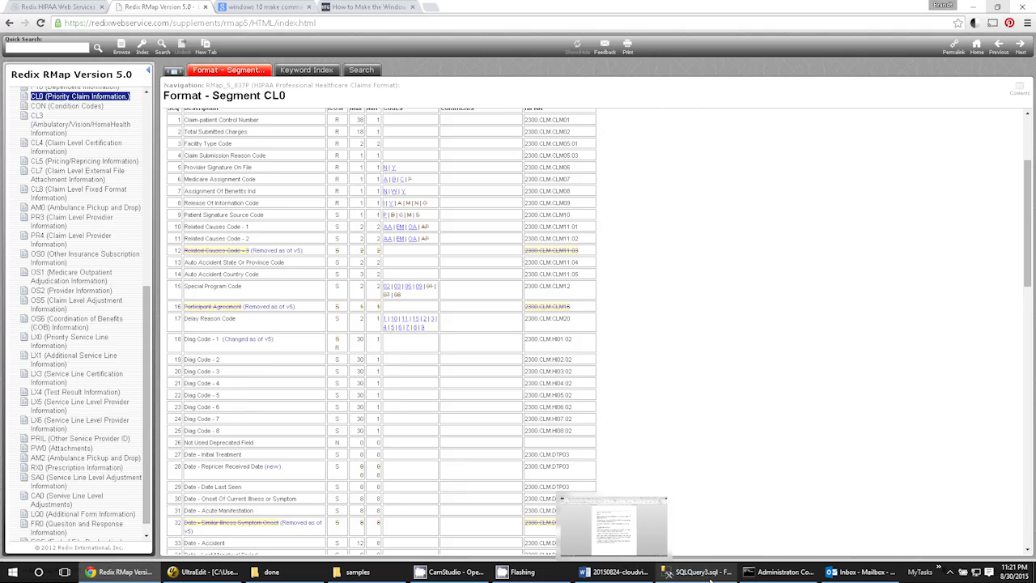
Switch back to SQL Server Management Studio, select the top 1000 rows of dbo.T_837P_02_010_CL0 and examine the patient control number column
click(705, 572)
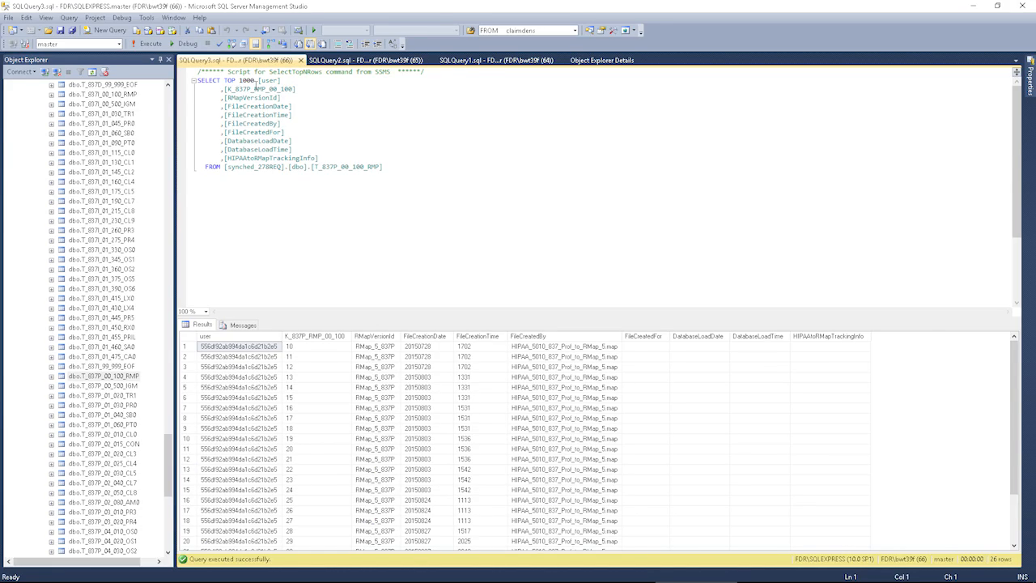
click(363, 60)
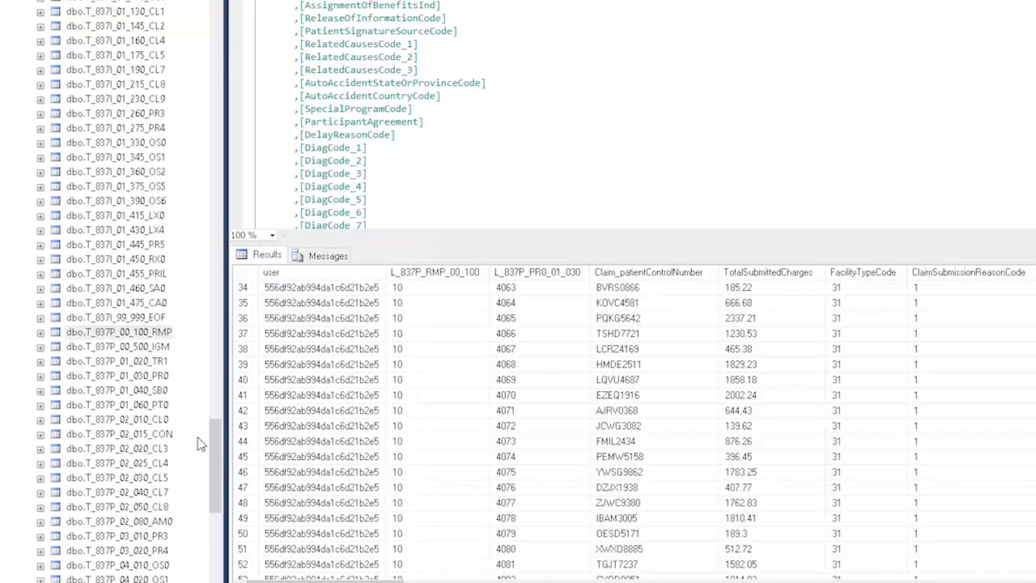
right_click(138, 428)
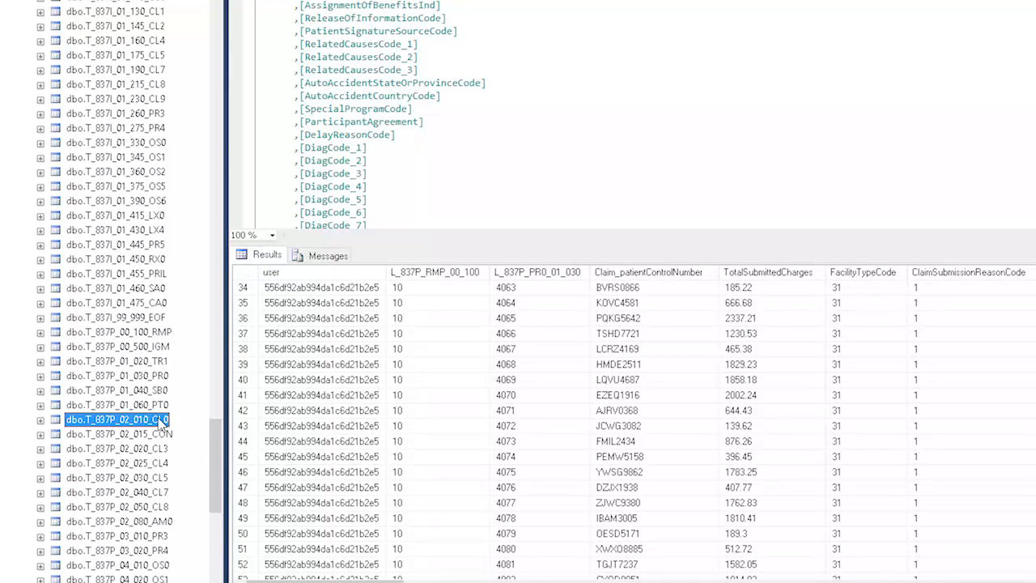
click(212, 383)
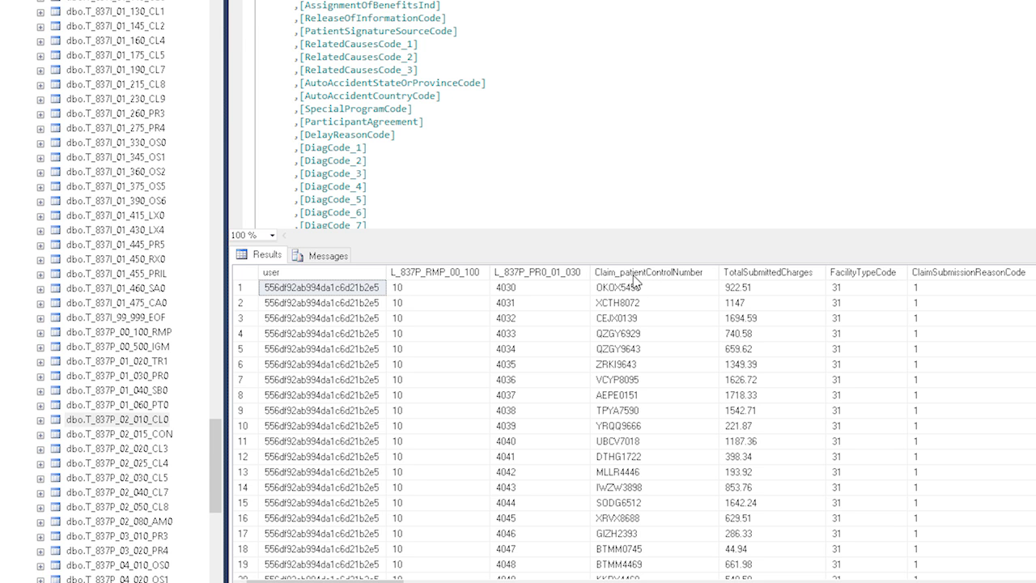
click(647, 319)
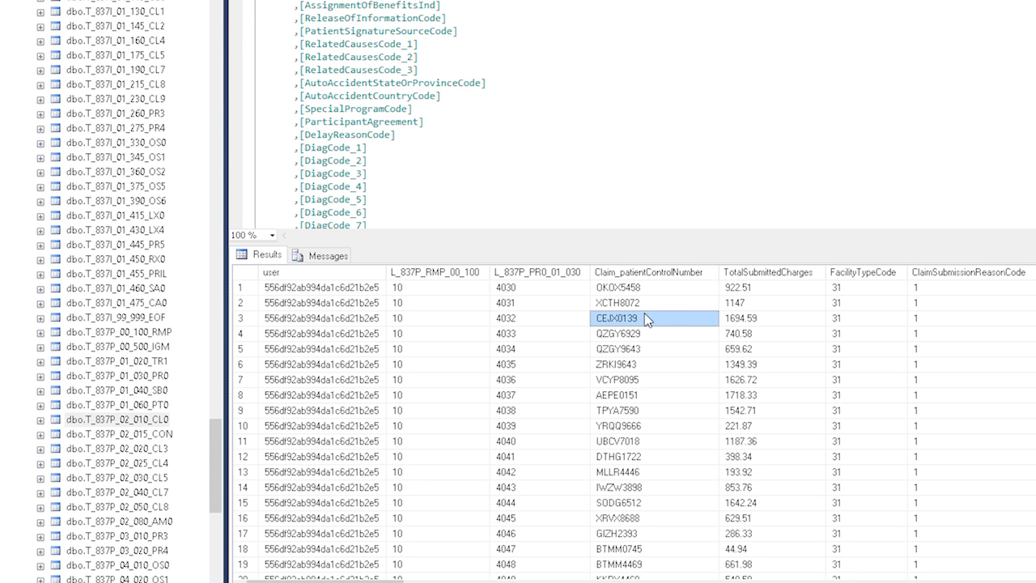
scroll(657, 348, down, 2)
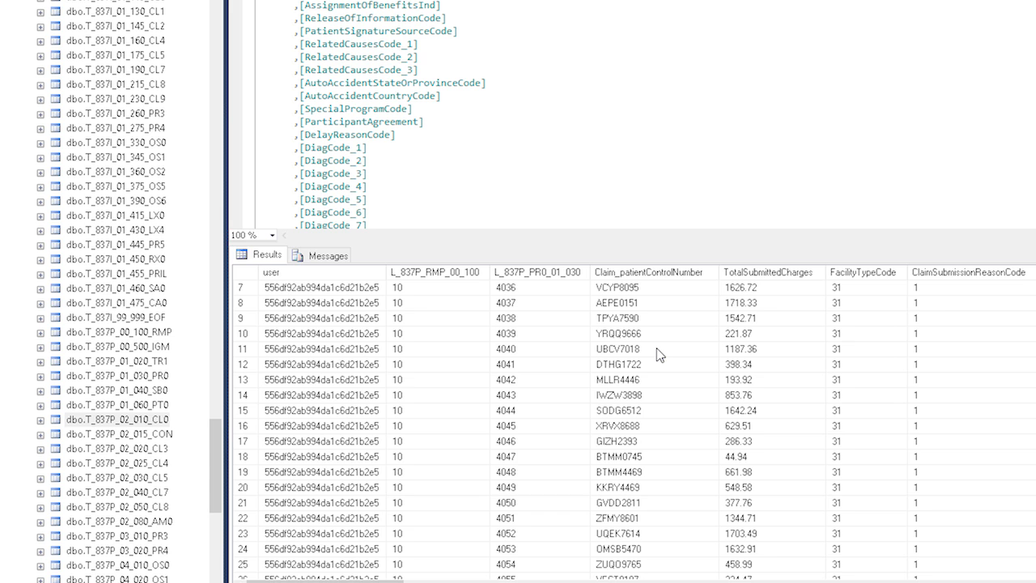